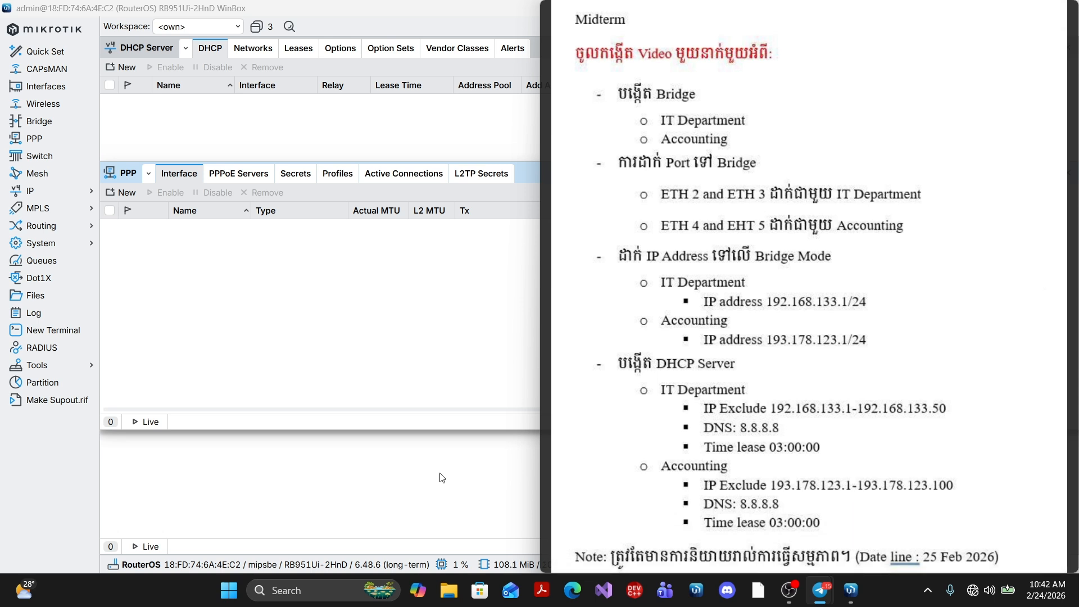
Step: Close the router session, relaunch WinBox, and connect to the RouterOS neighbor 18:FD:74:6A:4E:C2 as admin
{"action": "left_click", "coordinate": [360, 125]}
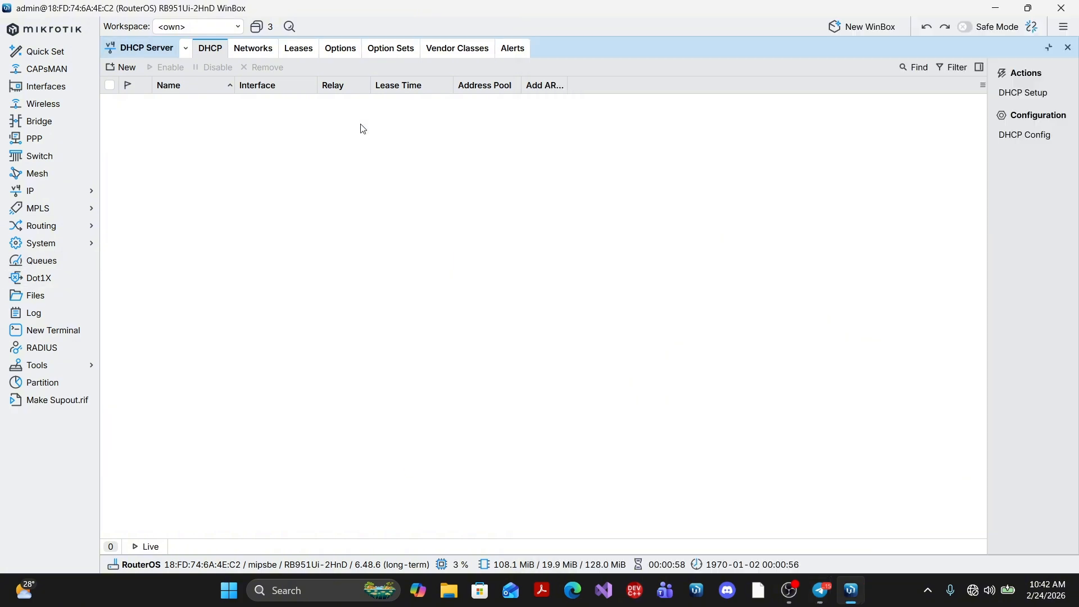
{"action": "left_click", "coordinate": [1062, 8]}
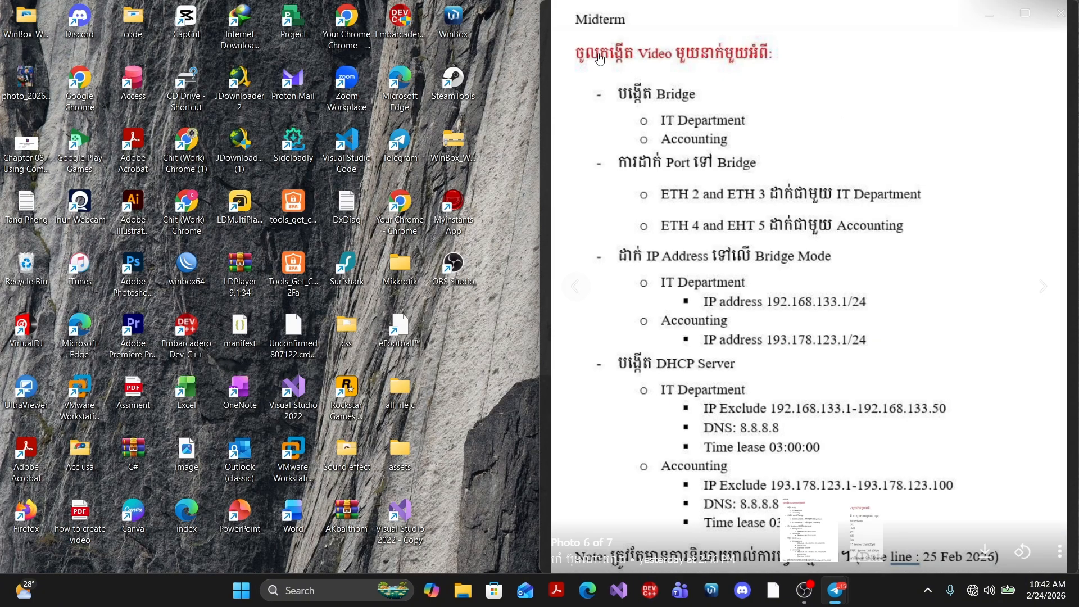
{"action": "double_click", "coordinate": [462, 24]}
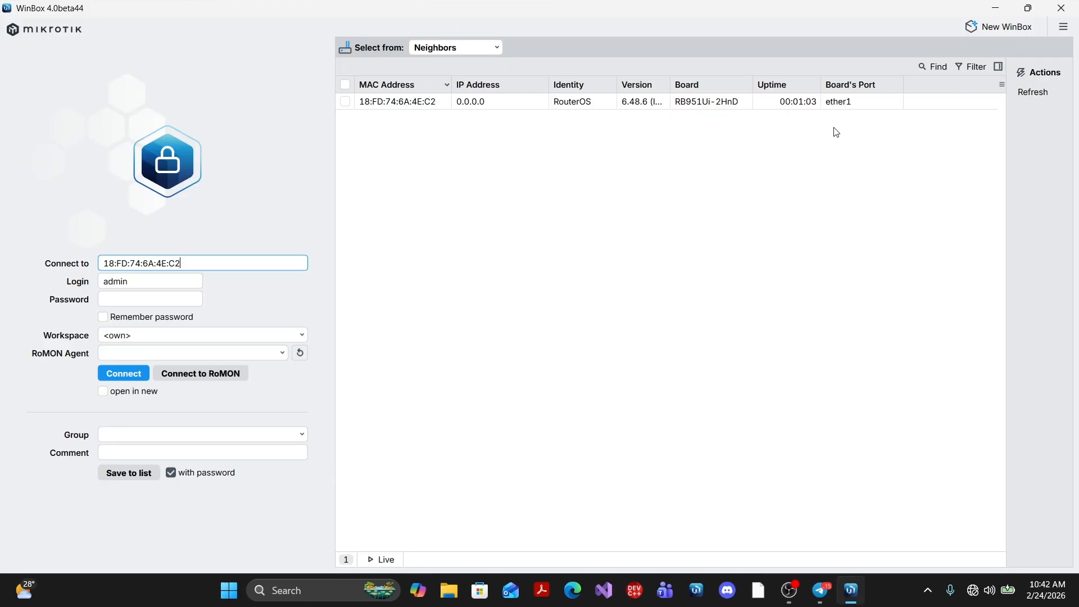
{"action": "left_click", "coordinate": [472, 104]}
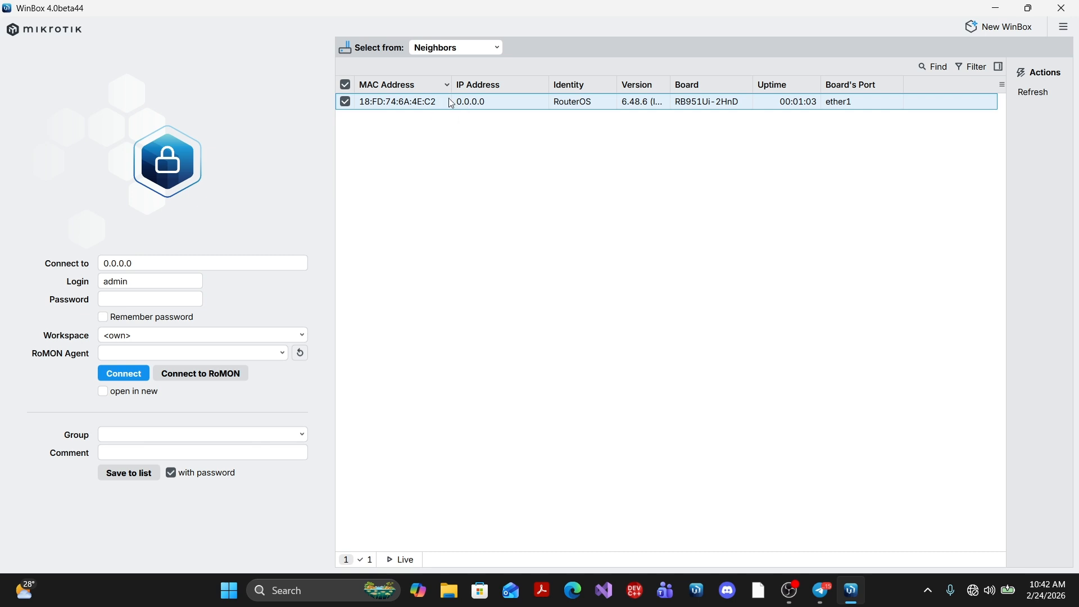
{"action": "left_click", "coordinate": [450, 102]}
{"action": "double_click", "coordinate": [450, 104]}
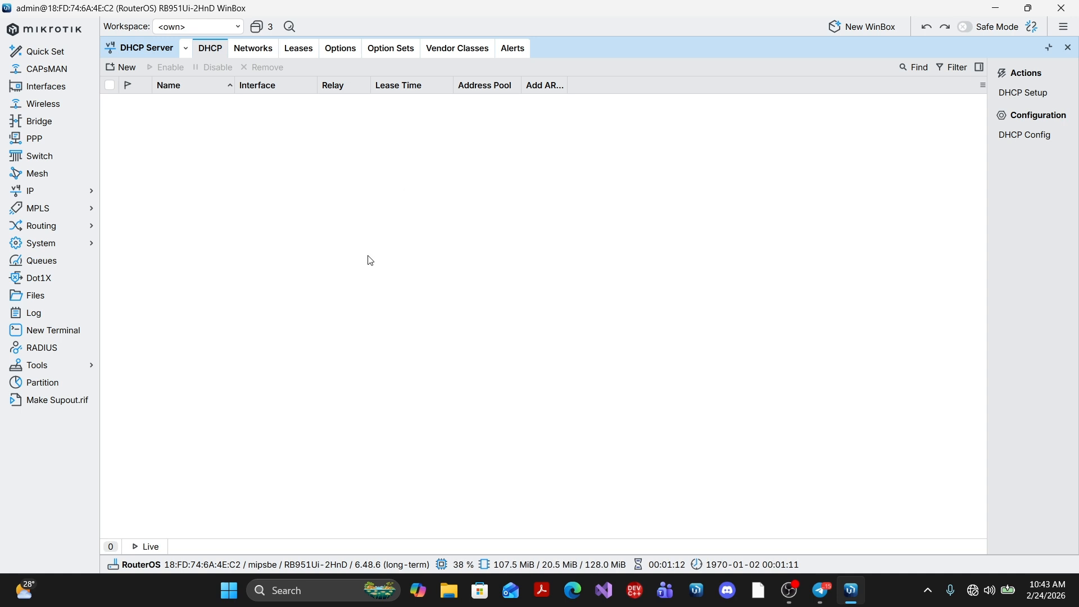
Step: Create a new bridge interface named IT-Department
{"action": "left_click", "coordinate": [50, 120]}
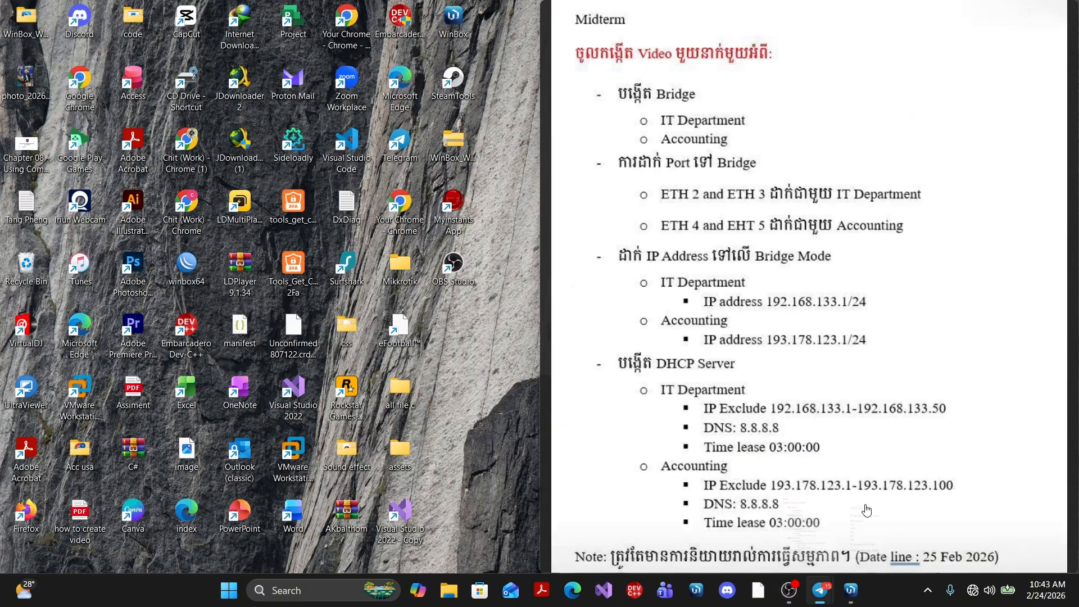
{"action": "left_click", "coordinate": [916, 483]}
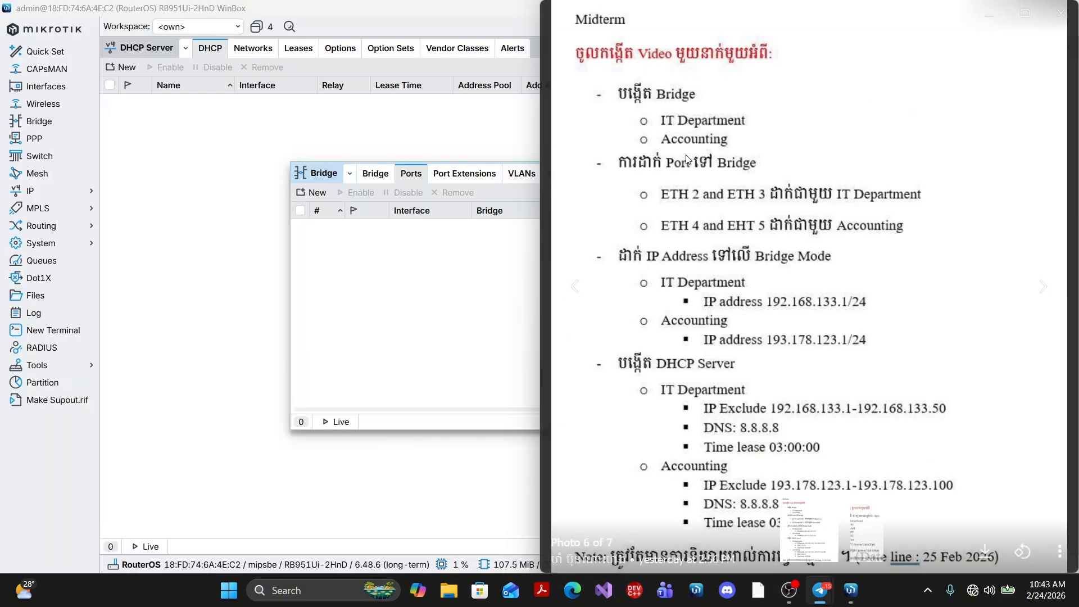
{"action": "left_click", "coordinate": [344, 275]}
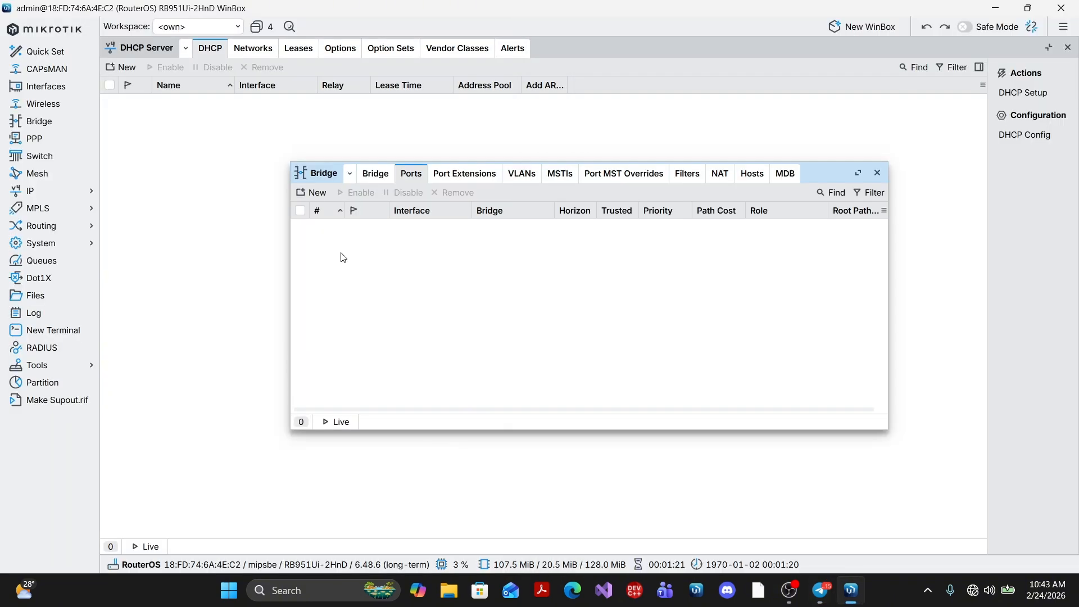
{"action": "left_click", "coordinate": [380, 171]}
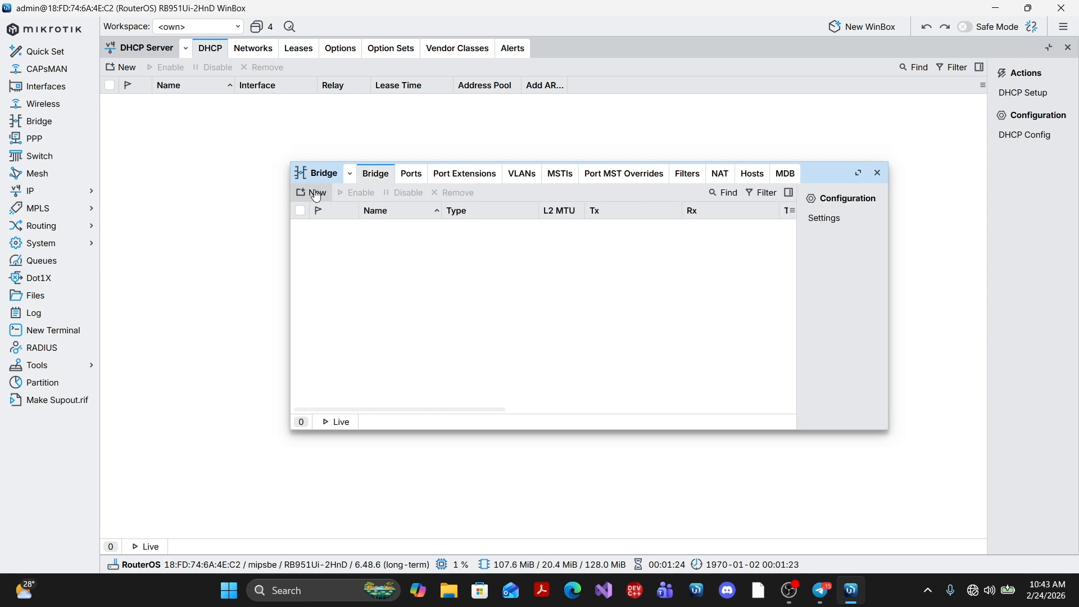
{"action": "left_click", "coordinate": [316, 194]}
{"action": "key", "text": "BackSpace"}
{"action": "key", "text": "BackSpace"}
{"action": "key", "text": "BackSpace"}
{"action": "key", "text": "BackSpace"}
{"action": "key", "text": "BackSpace"}
{"action": "key", "text": "BackSpace"}
{"action": "key", "text": "BackSpace"}
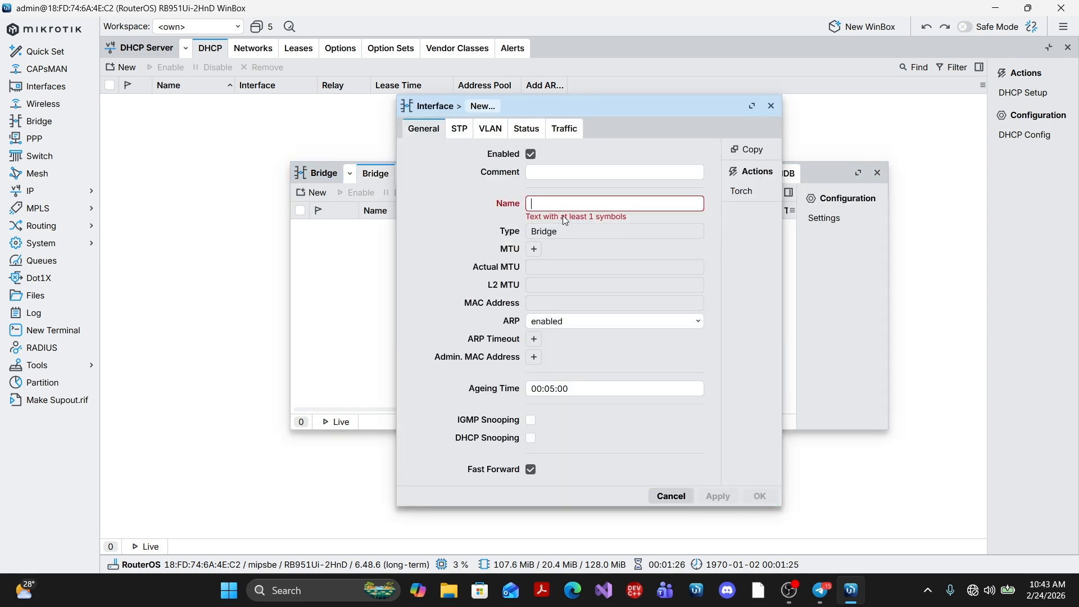
{"action": "type", "text": "IT-Department"}
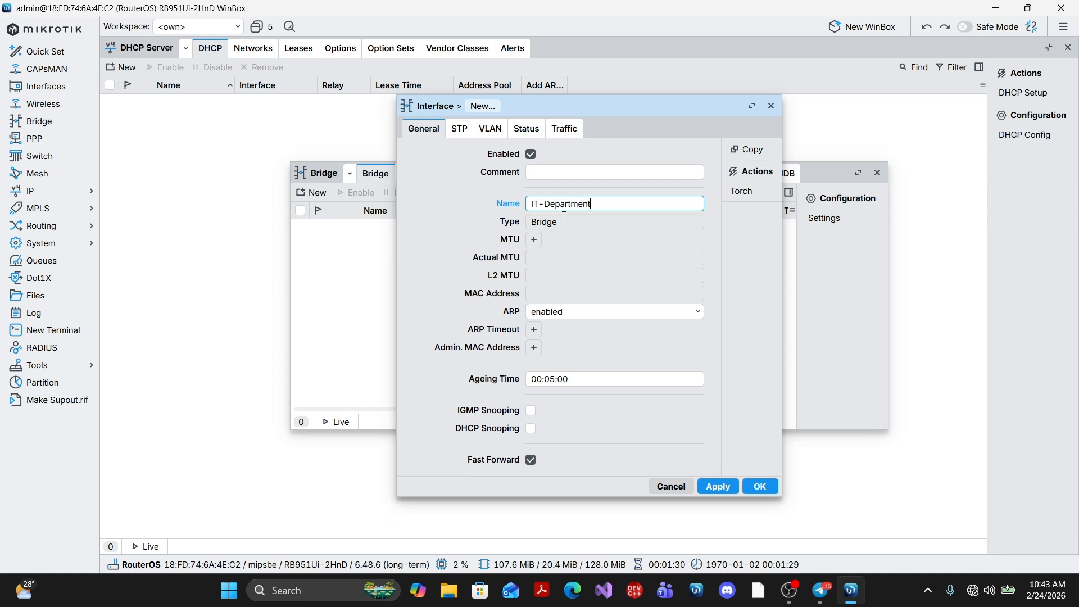
{"action": "left_click", "coordinate": [760, 487]}
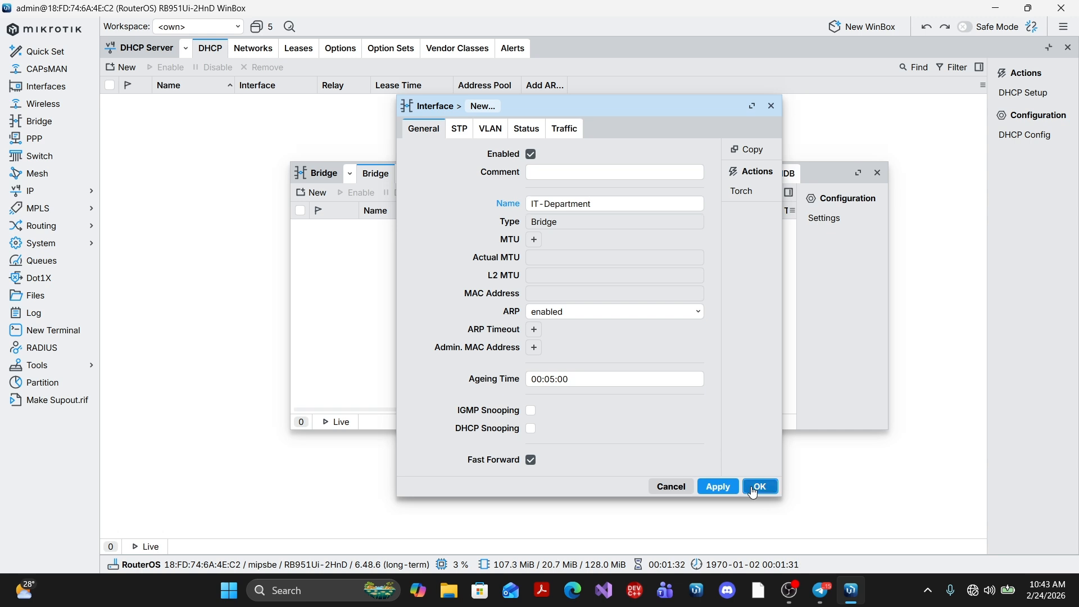
Step: Create a second bridge interface named Accounting
{"action": "left_click", "coordinate": [313, 192]}
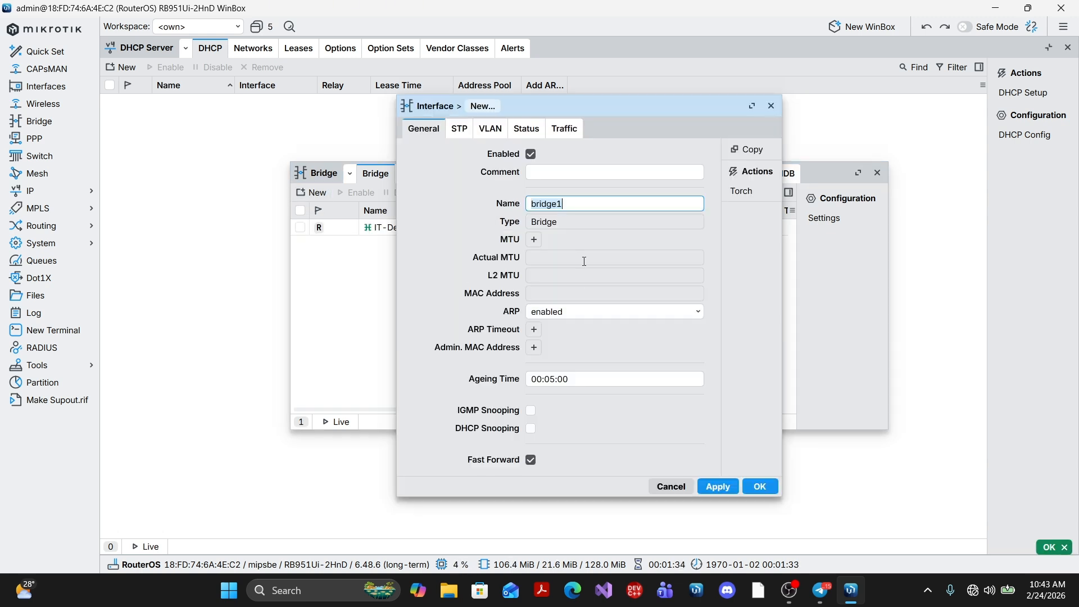
{"action": "key", "text": "BackSpace"}
{"action": "type", "text": "Ac"}
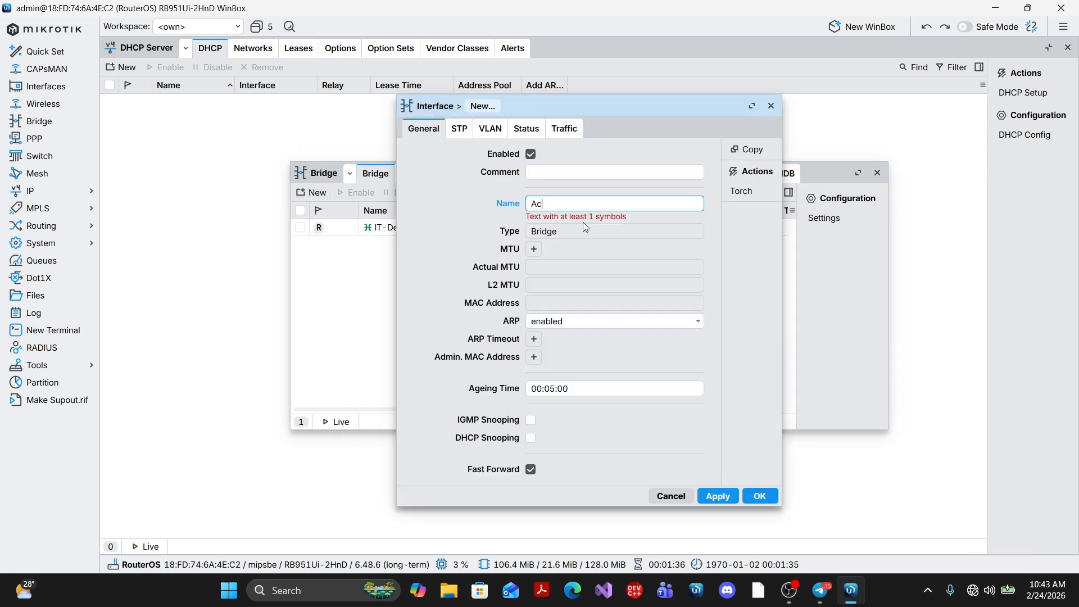
{"action": "type", "text": "counting"}
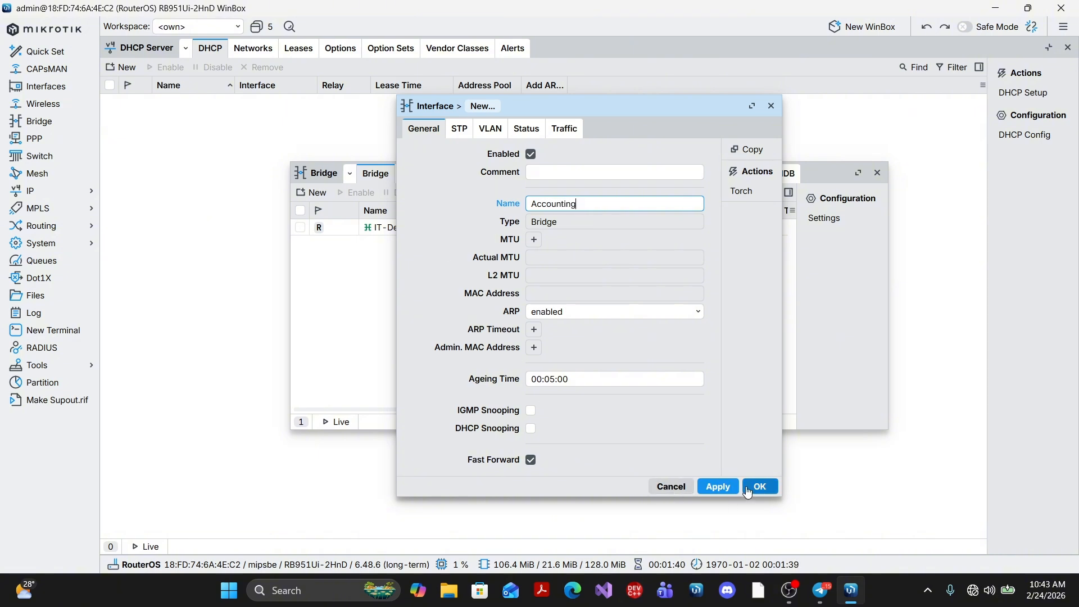
{"action": "left_click", "coordinate": [748, 492]}
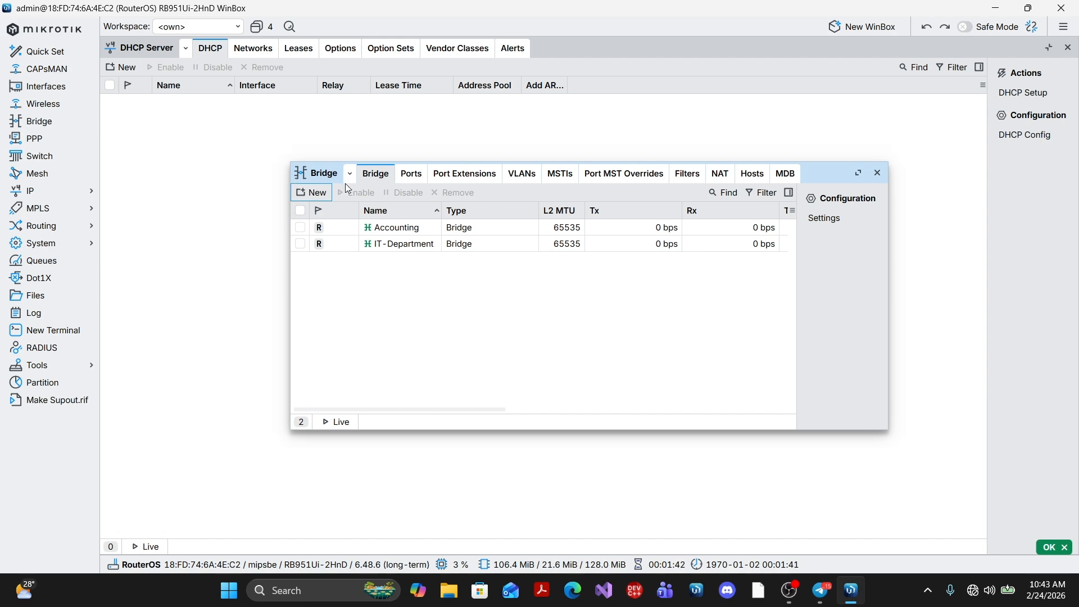
Step: Check the port assignments in the midterm brief and add ether2 as a port of the IT-Department bridge
{"action": "left_click", "coordinate": [825, 585]}
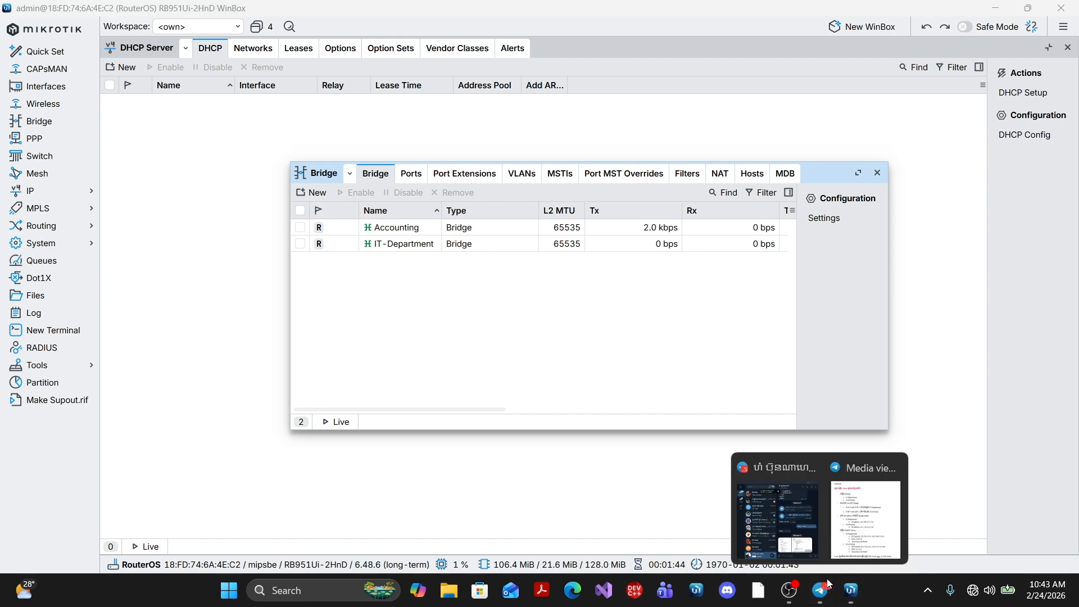
{"action": "left_click", "coordinate": [865, 518]}
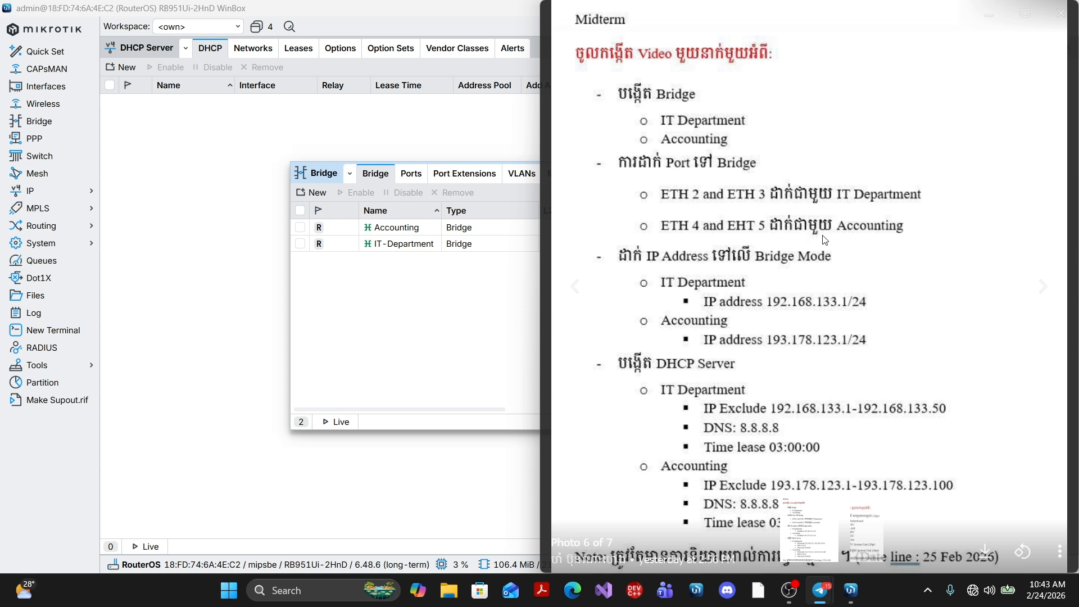
{"action": "left_click", "coordinate": [447, 307]}
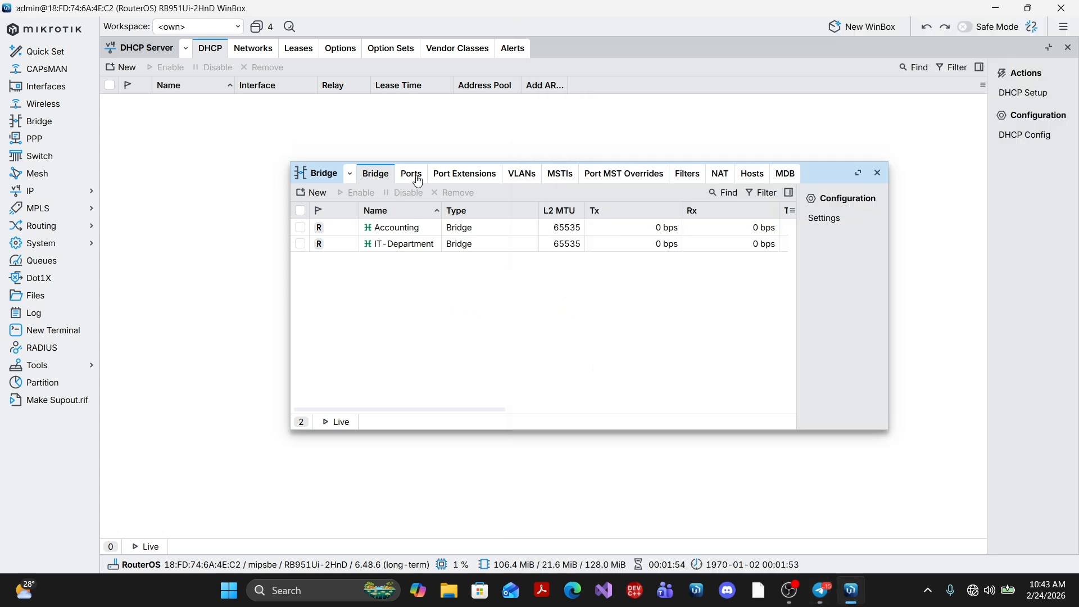
{"action": "left_click", "coordinate": [412, 174]}
{"action": "left_click", "coordinate": [311, 194]}
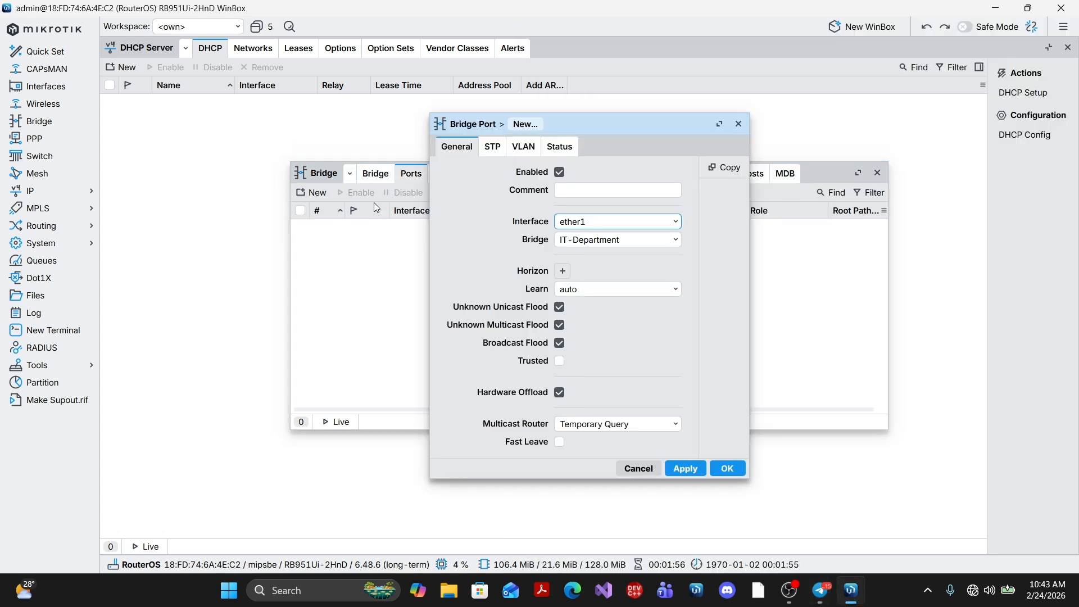
{"action": "left_click", "coordinate": [597, 222]}
{"action": "left_click", "coordinate": [593, 286]}
{"action": "left_click", "coordinate": [727, 468]}
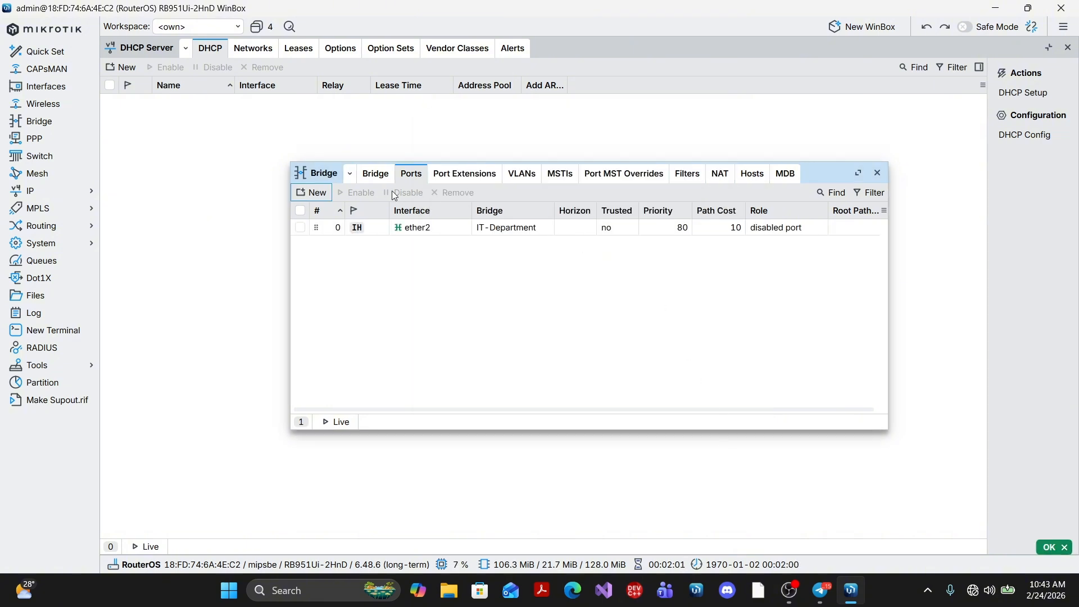
Step: Add ether3 as a port of the IT-Department bridge
{"action": "left_click", "coordinate": [311, 192]}
{"action": "left_click", "coordinate": [589, 229]}
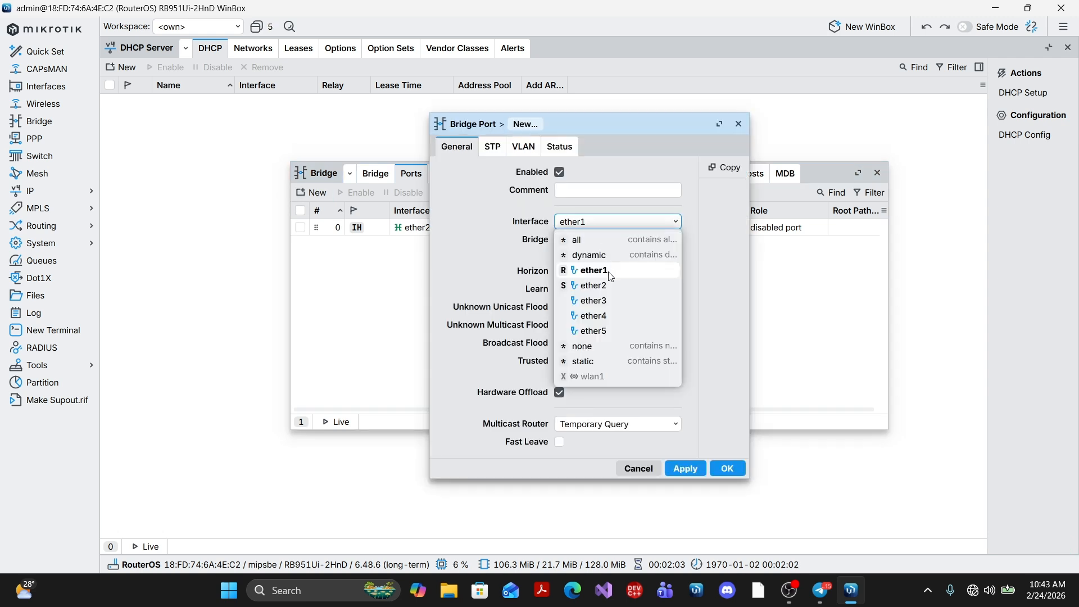
{"action": "left_click", "coordinate": [610, 301]}
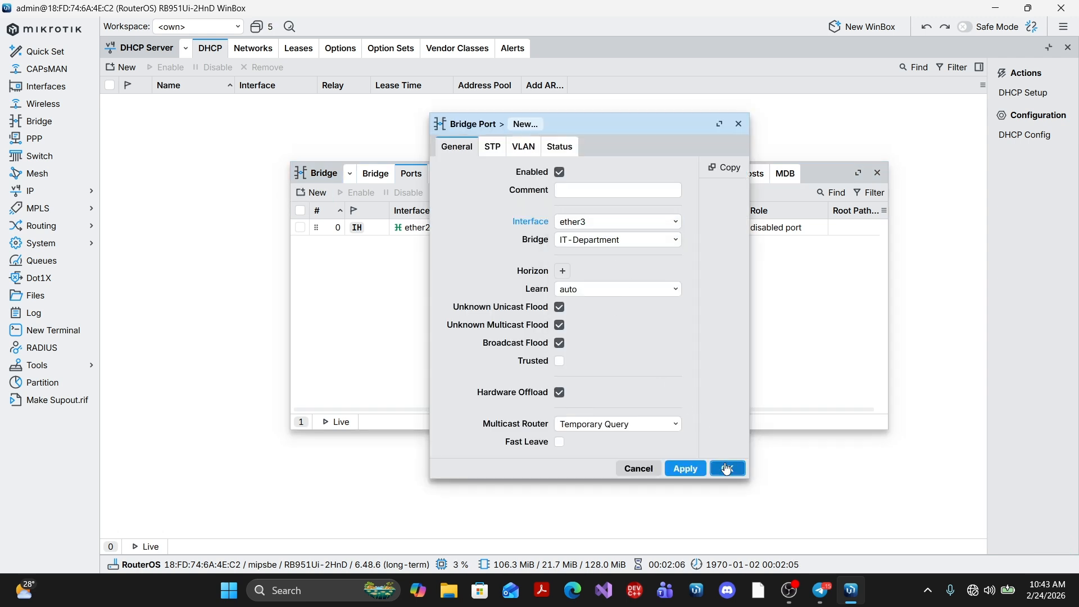
{"action": "left_click", "coordinate": [727, 468]}
Step: Add ether4 as a port of the Accounting bridge
{"action": "left_click", "coordinate": [292, 194]}
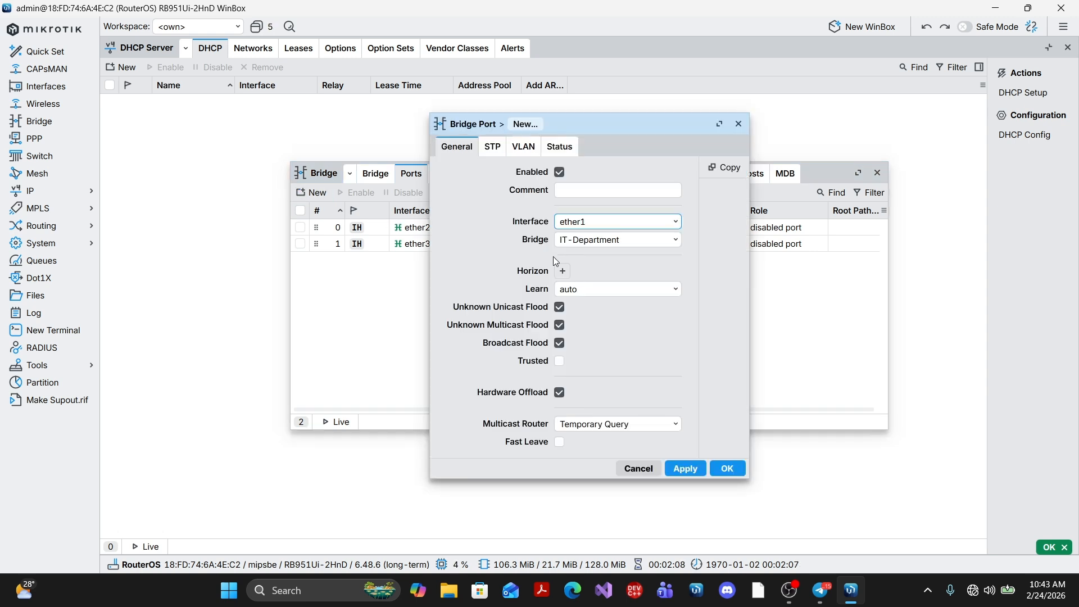
{"action": "left_click", "coordinate": [622, 220]}
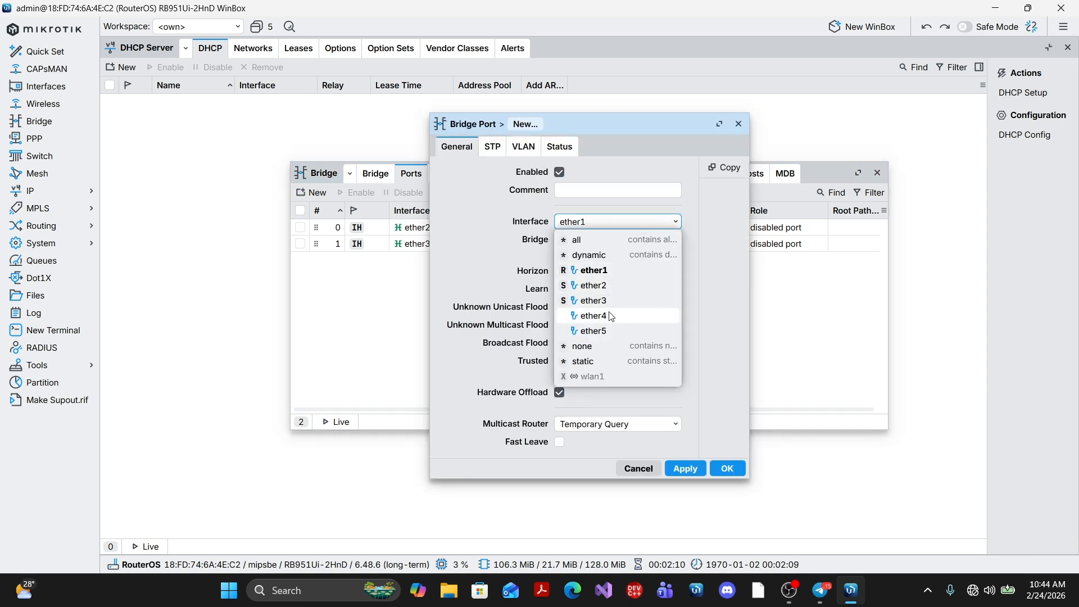
{"action": "left_click", "coordinate": [613, 316]}
{"action": "left_click", "coordinate": [626, 225]}
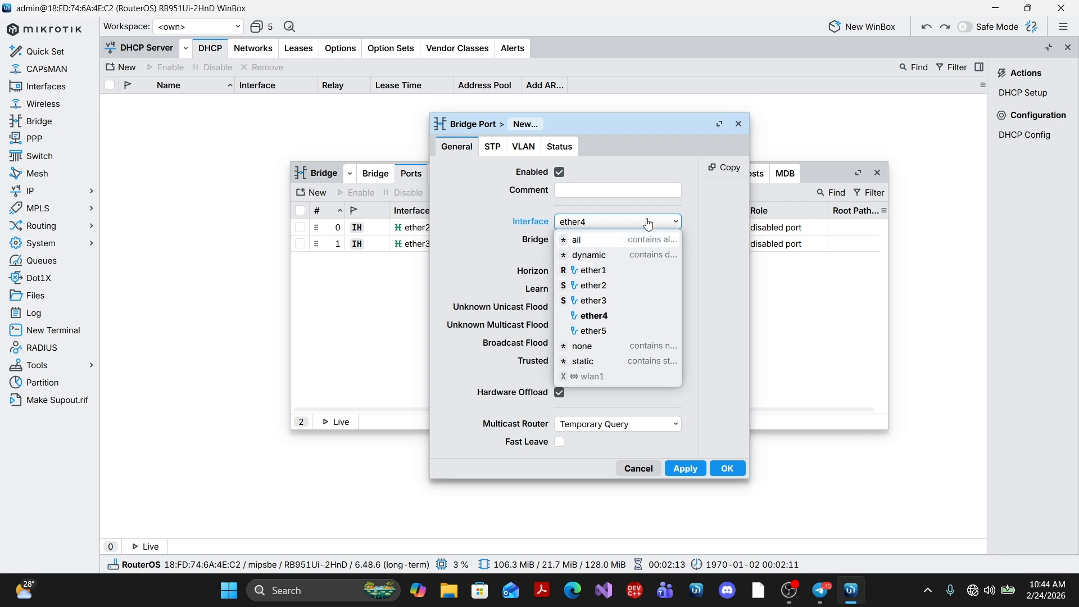
{"action": "left_click", "coordinate": [647, 227]}
{"action": "left_click", "coordinate": [632, 240]}
{"action": "left_click", "coordinate": [604, 258]}
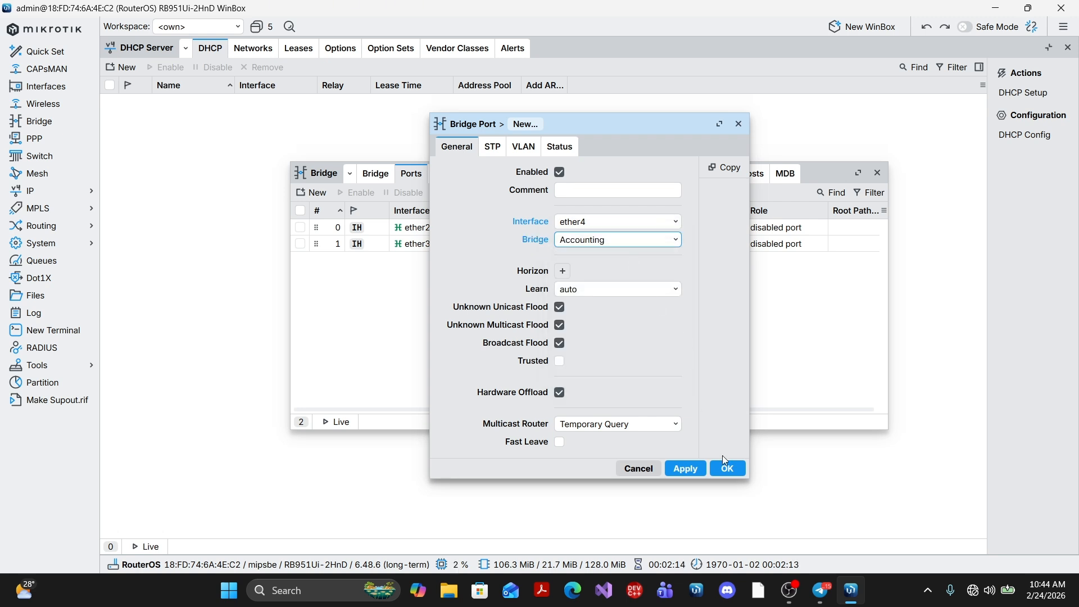
{"action": "left_click", "coordinate": [724, 462]}
Step: Add ether5 as a port of the Accounting bridge
{"action": "left_click", "coordinate": [312, 193]}
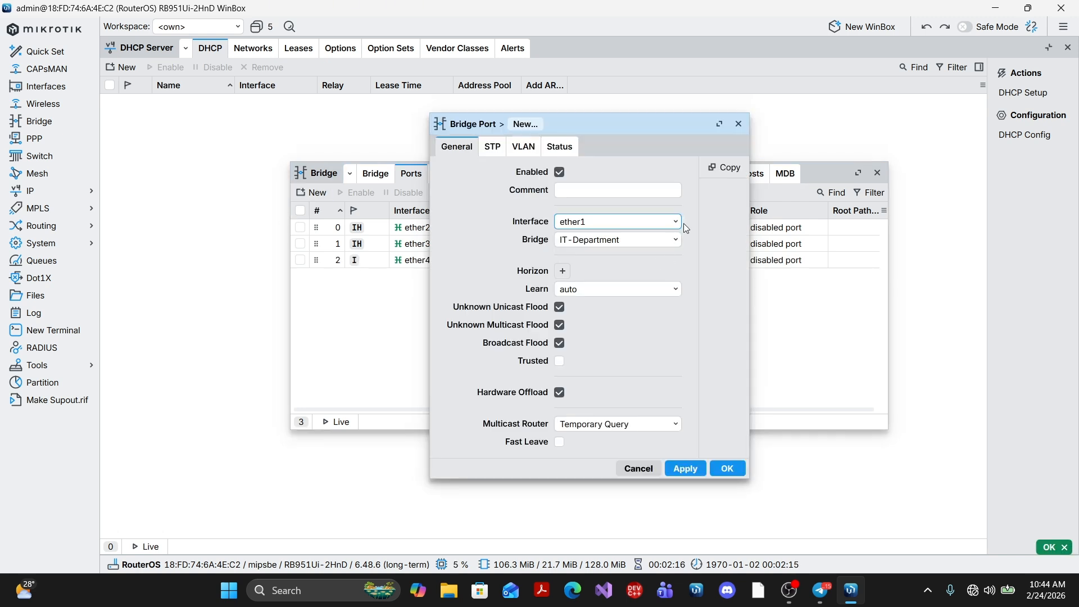
{"action": "left_click", "coordinate": [676, 222]}
{"action": "left_click", "coordinate": [643, 331]}
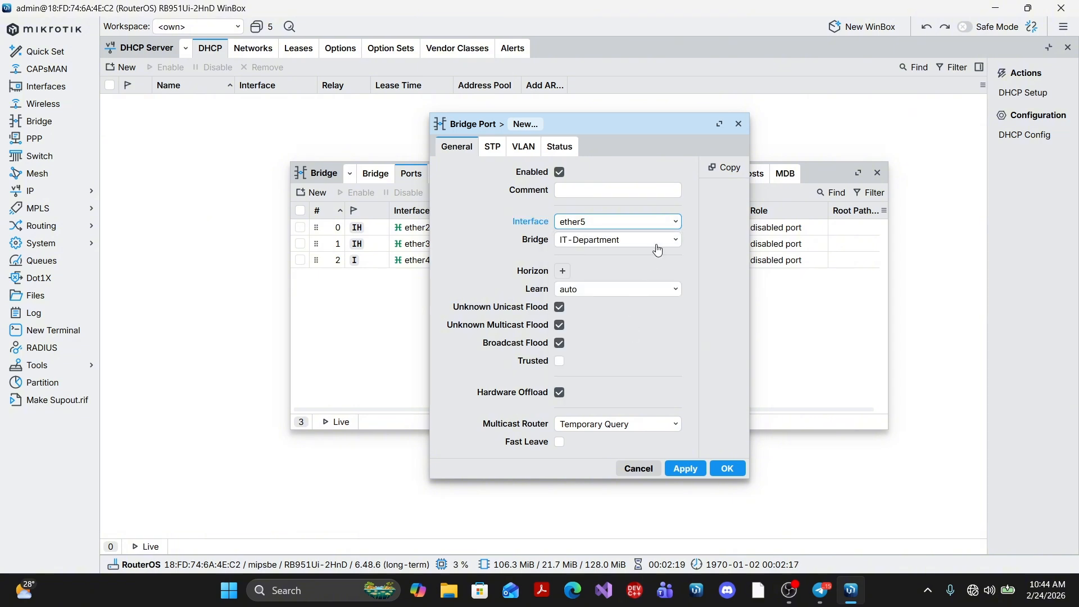
{"action": "left_click", "coordinate": [656, 246]}
{"action": "left_click", "coordinate": [647, 257]}
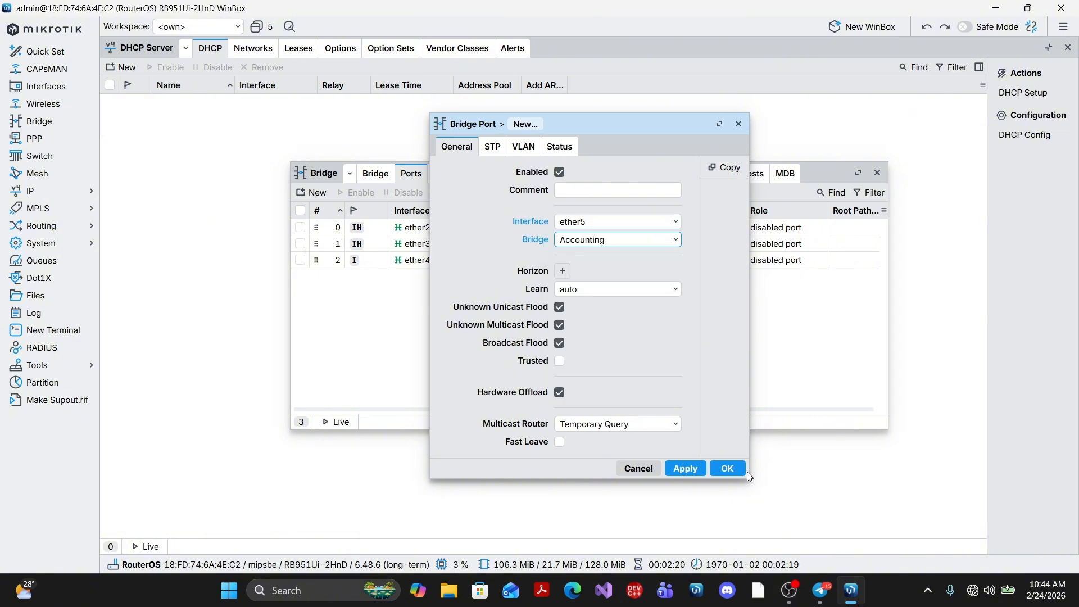
{"action": "left_click", "coordinate": [727, 468]}
Step: Check the bridge IP addresses in the midterm brief and open the router's IP address list
{"action": "left_click", "coordinate": [822, 590]}
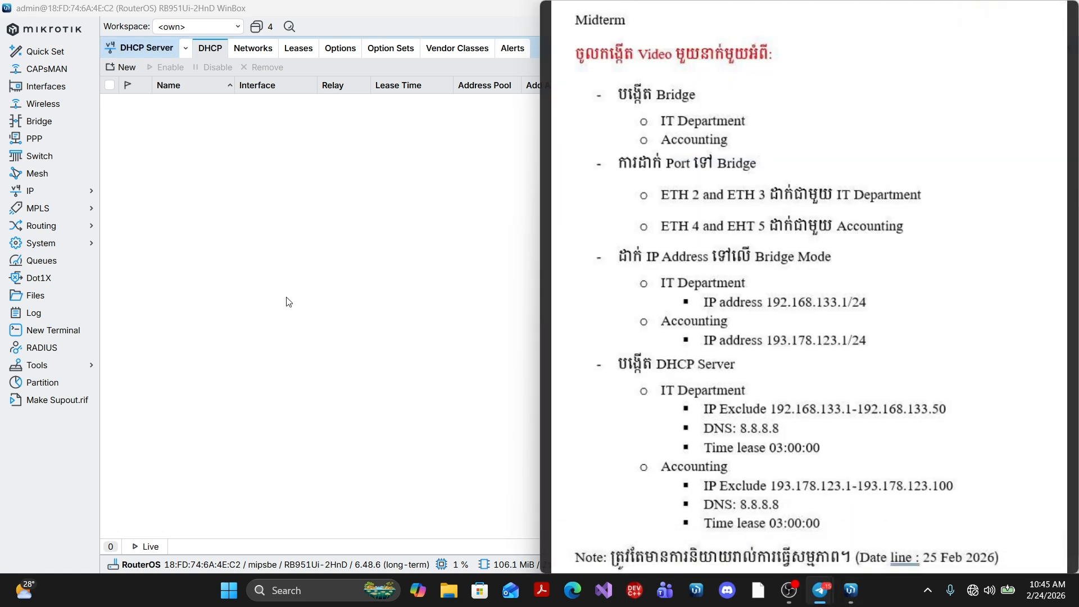
{"action": "left_click", "coordinate": [153, 162]}
{"action": "left_click", "coordinate": [82, 196]}
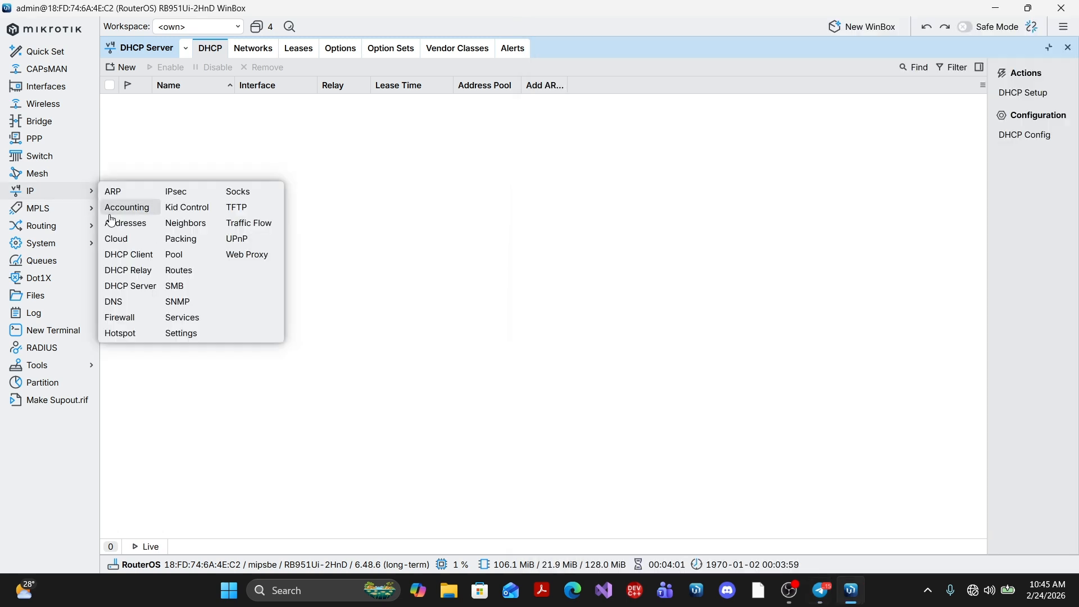
{"action": "left_click", "coordinate": [113, 227]}
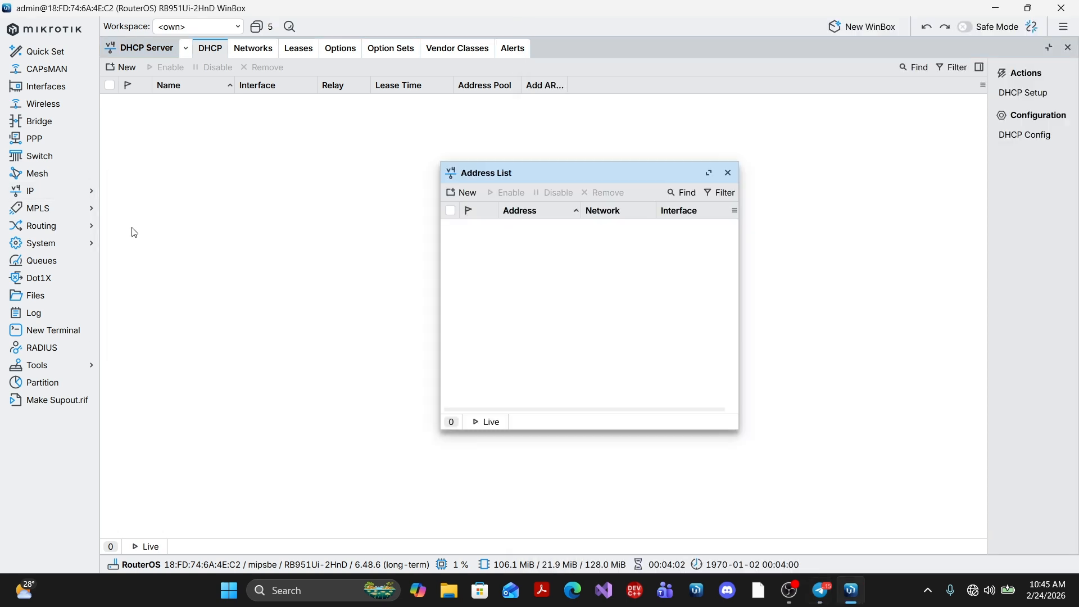
Step: Add the IP address 192.168.133.1/24 on the IT-Department bridge interface, checking the address against the midterm brief
{"action": "left_click", "coordinate": [476, 191]}
{"action": "key", "text": "BackSpace"}
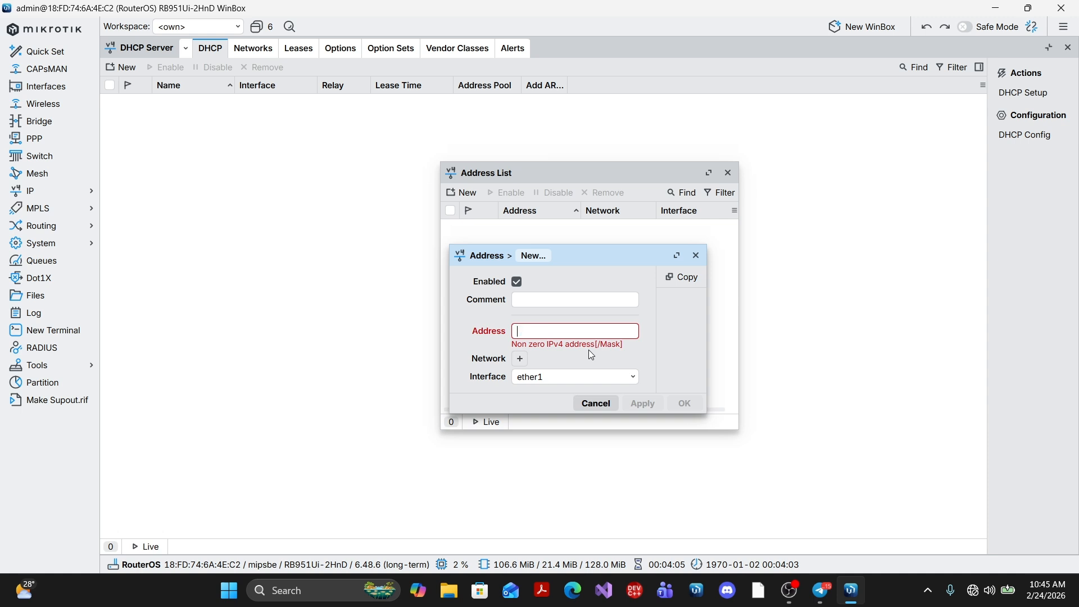
{"action": "type", "text": "192.168"}
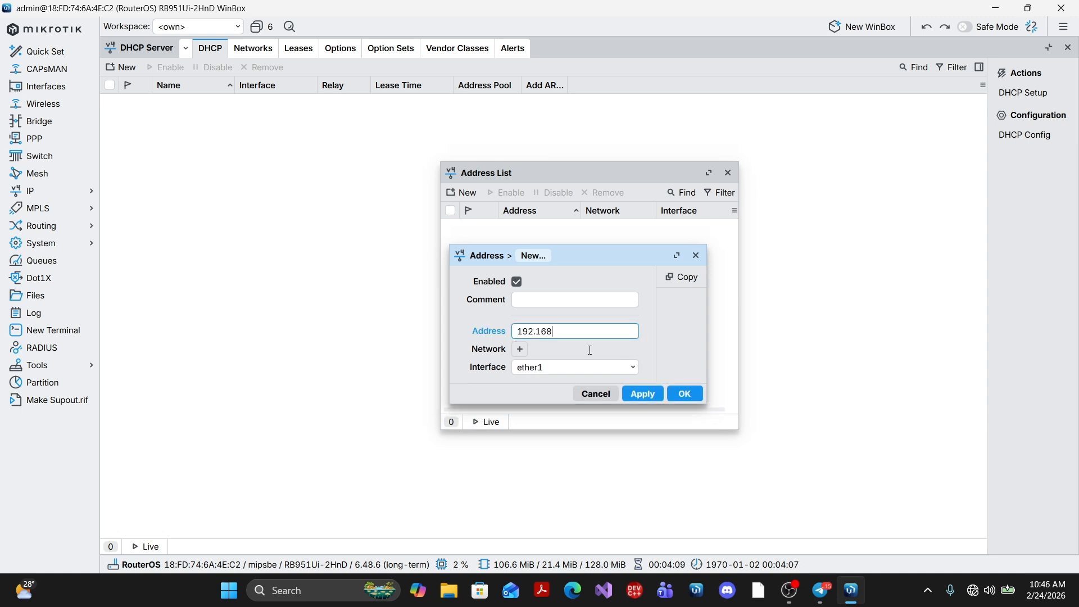
{"action": "type", "text": "."}
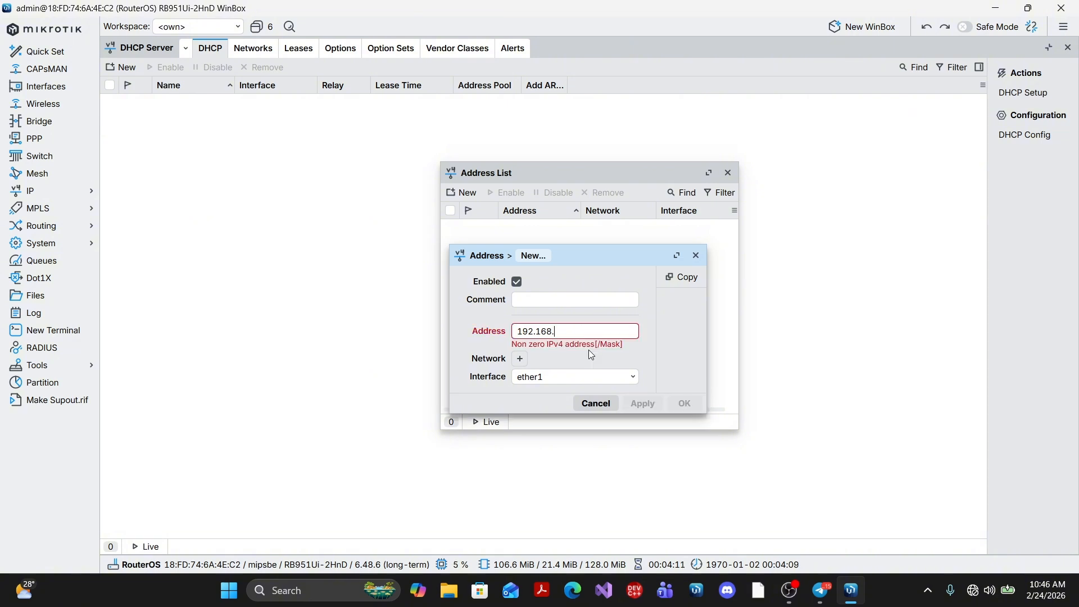
{"action": "key", "text": "alt+Tab"}
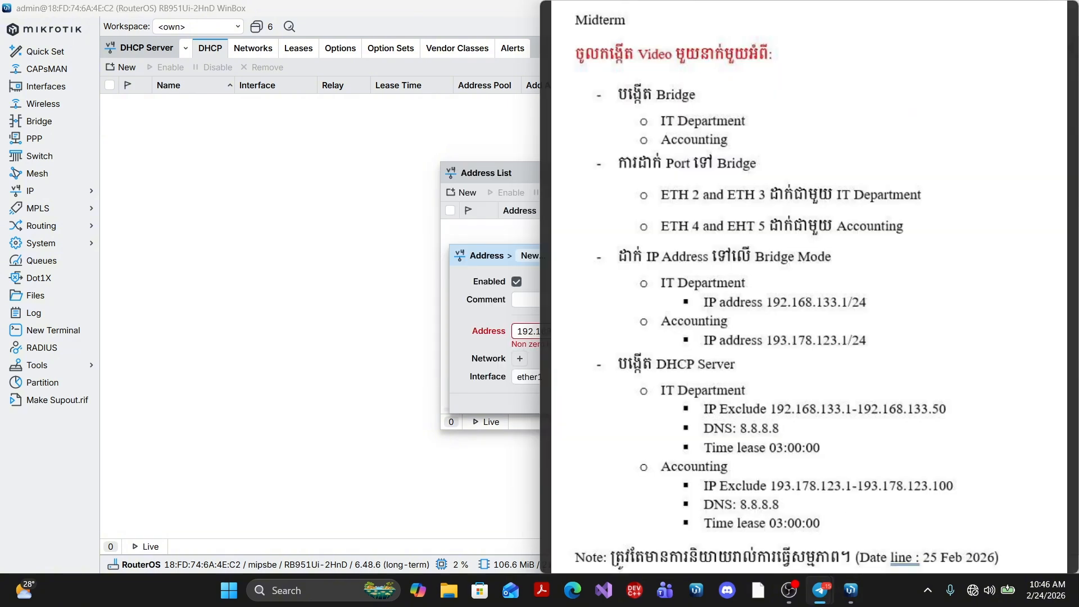
{"action": "key", "text": "alt+Tab"}
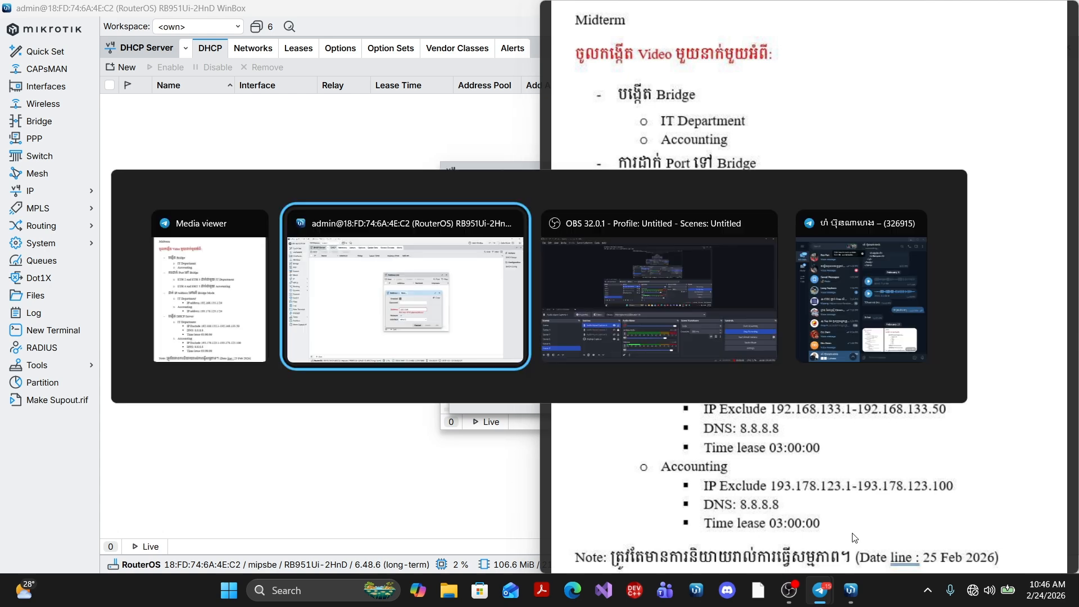
{"action": "type", "text": "13"}
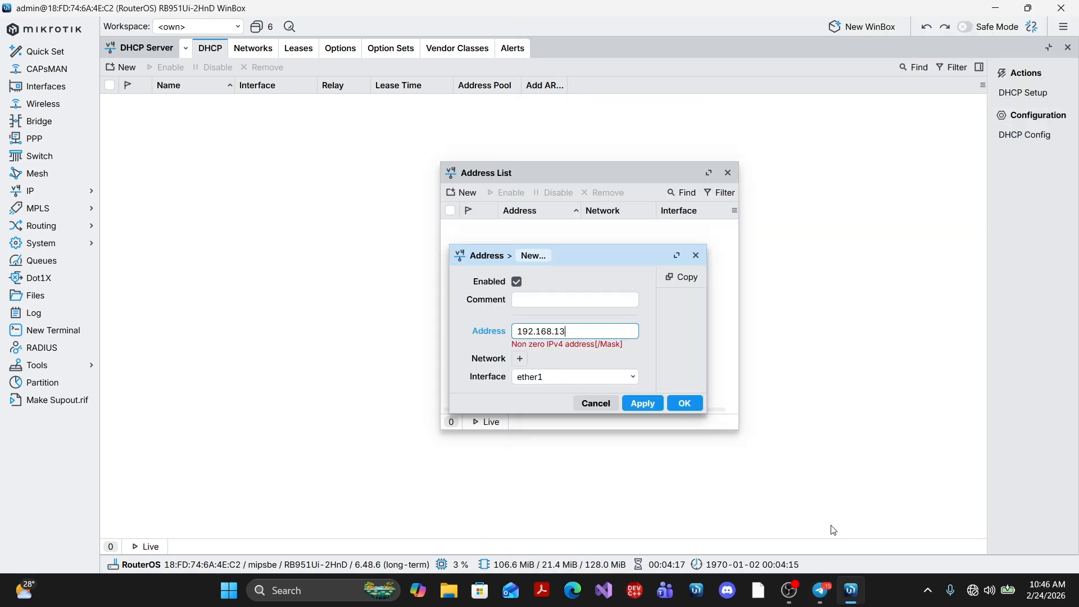
{"action": "type", "text": "3.1/24"}
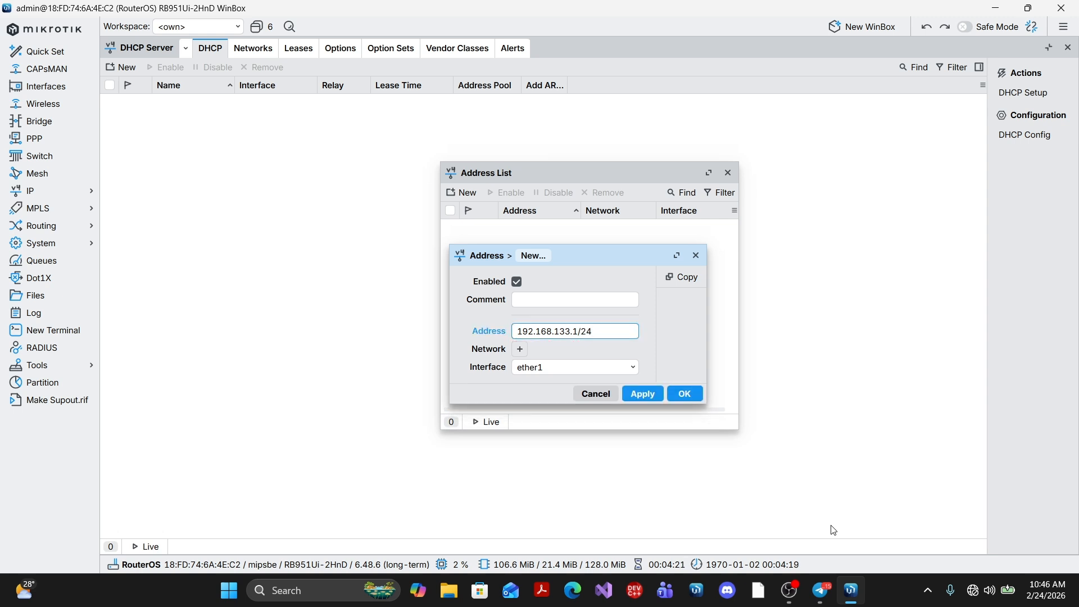
{"action": "left_click", "coordinate": [596, 368]}
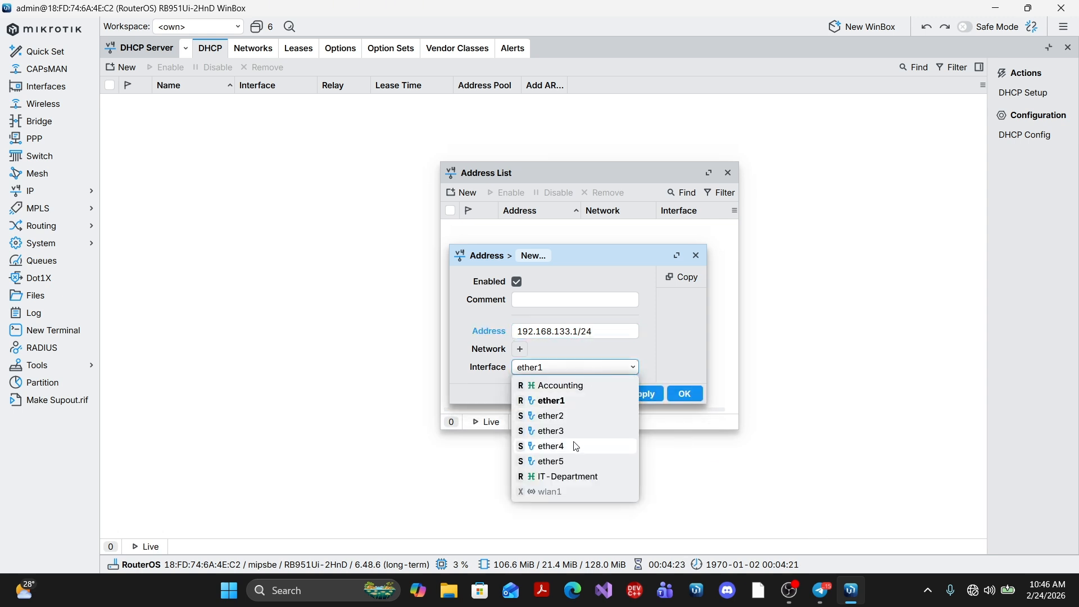
{"action": "left_click", "coordinate": [571, 478]}
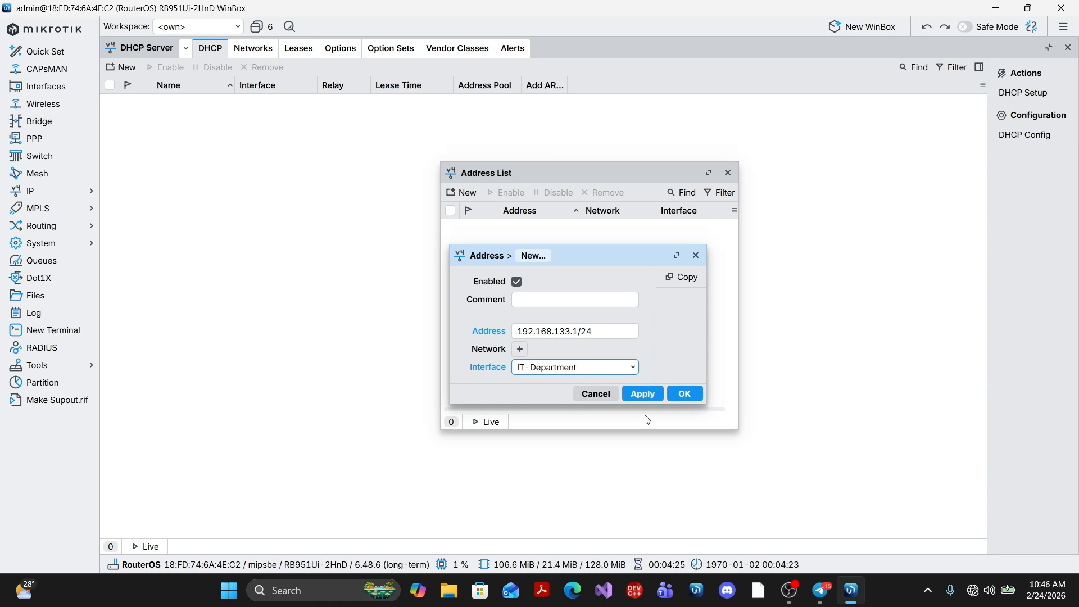
{"action": "left_click", "coordinate": [685, 395]}
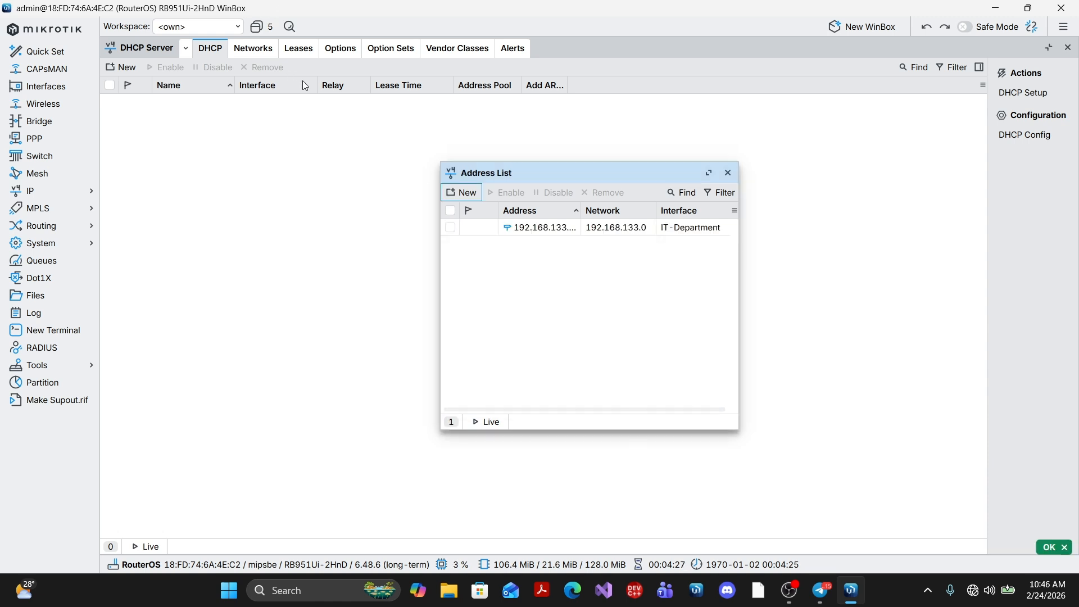
Step: Add the IP address 193.178.123.1/24 on the Accounting bridge interface
{"action": "left_click", "coordinate": [462, 194]}
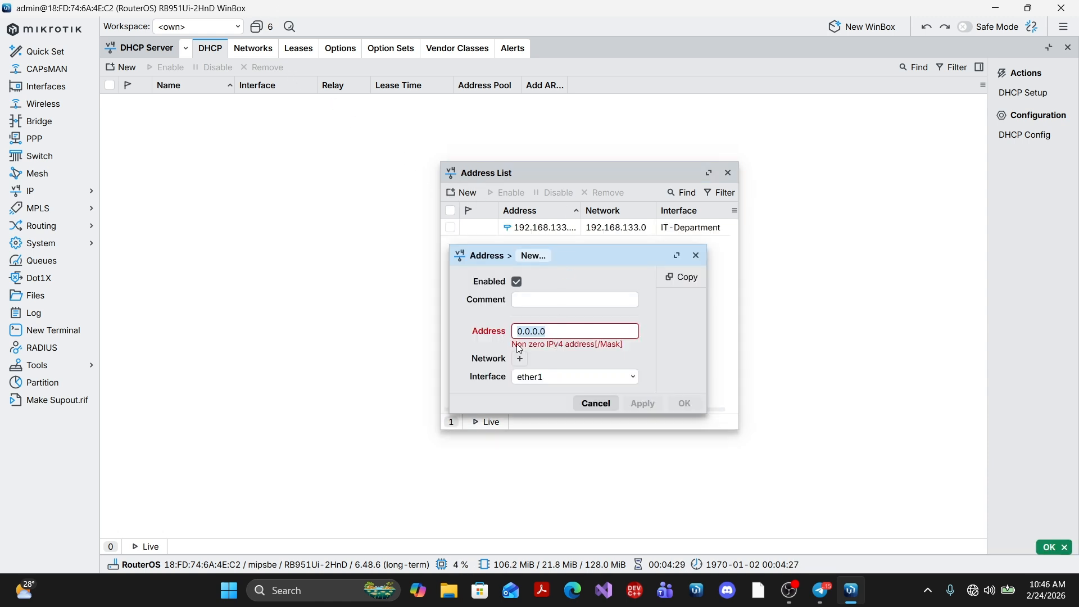
{"action": "type", "text": "193"}
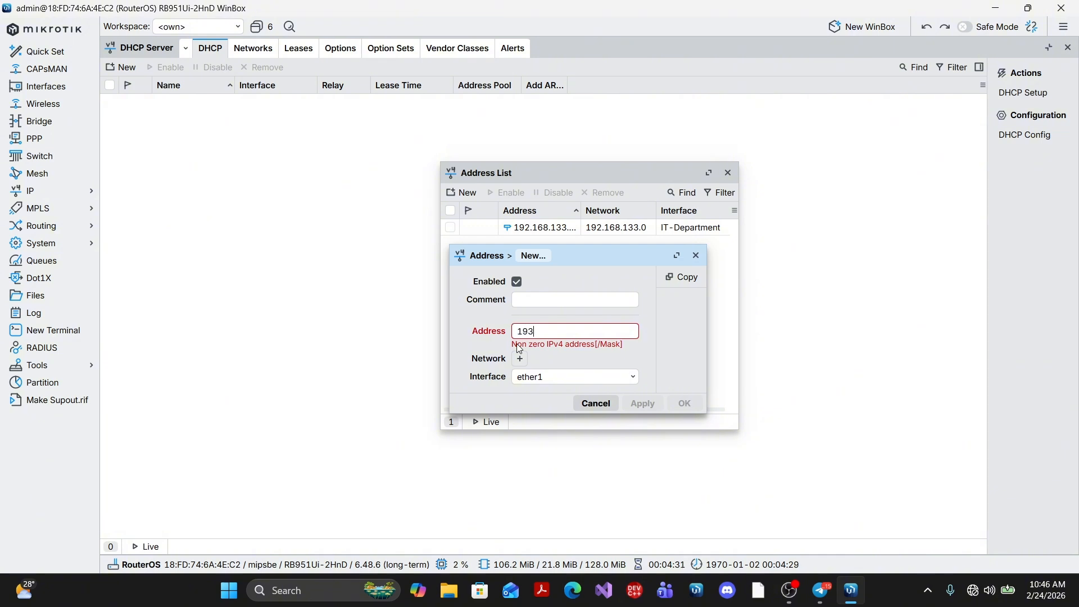
{"action": "type", "text": ".178.123"}
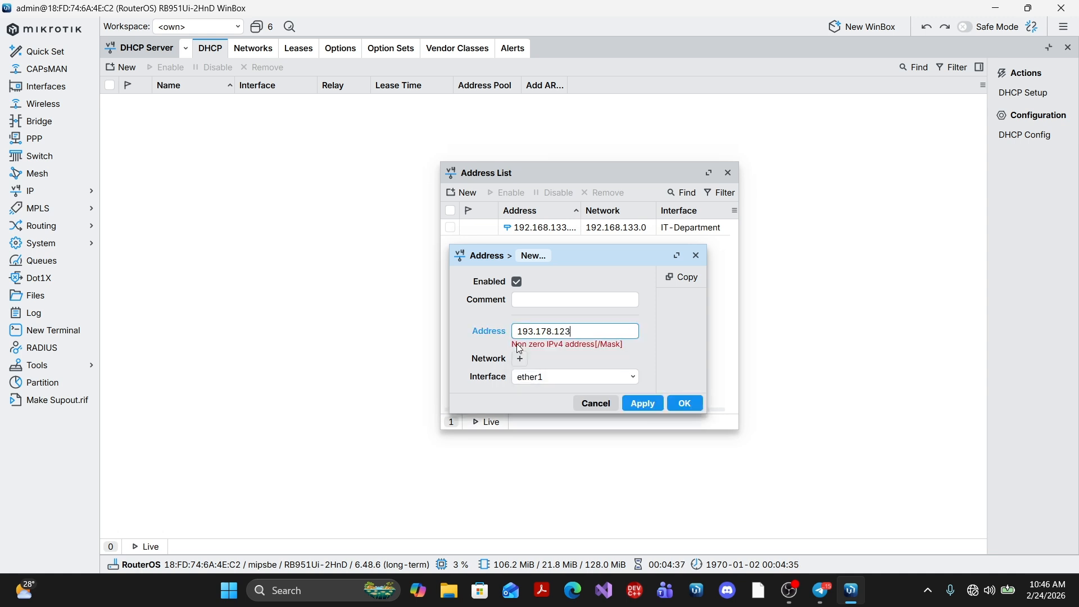
{"action": "type", "text": ".1/24"}
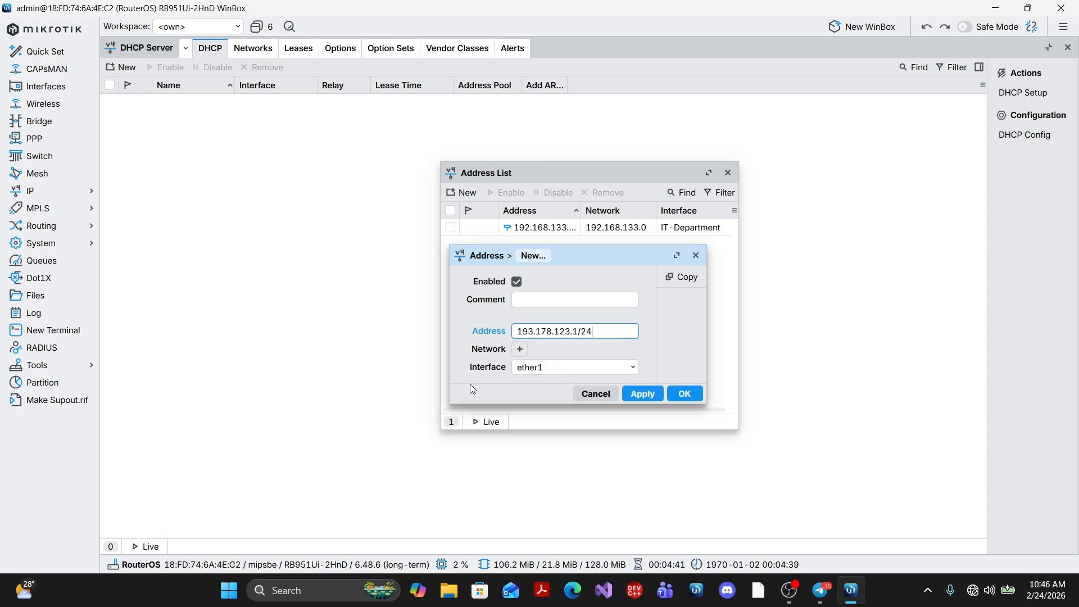
{"action": "left_click", "coordinate": [551, 368]}
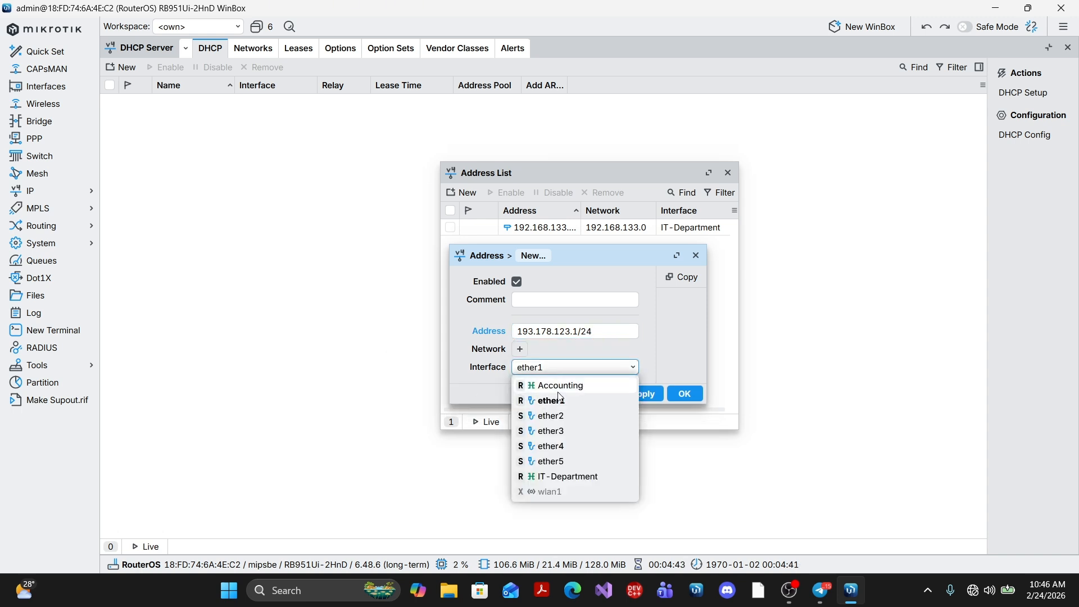
{"action": "left_click", "coordinate": [554, 385]}
{"action": "left_click", "coordinate": [684, 394]}
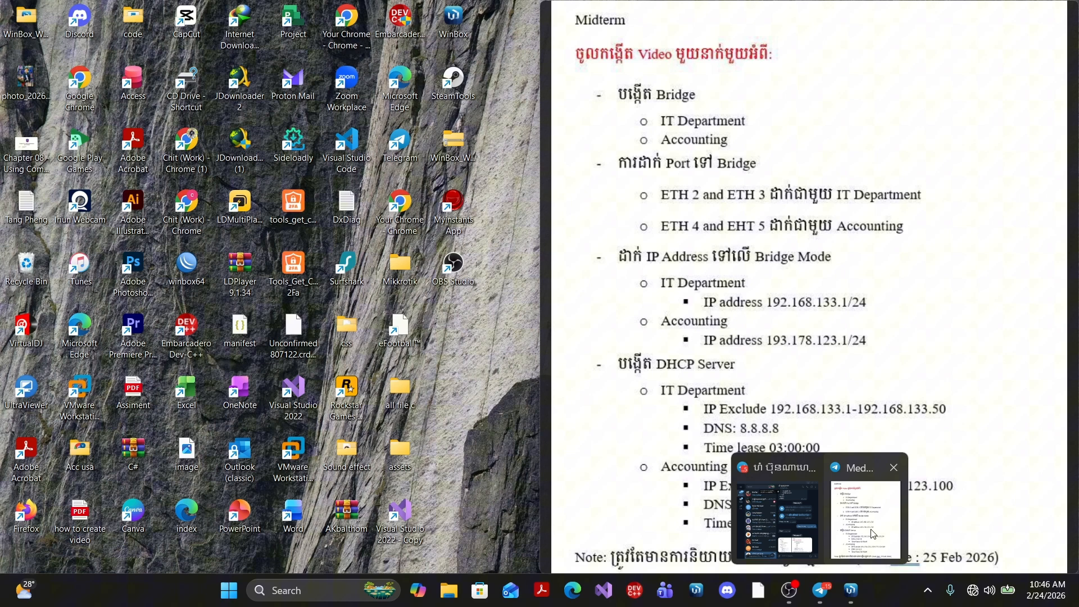
Step: Check the DHCP server requirements in the midterm brief and return to the router's DHCP server list
{"action": "left_click", "coordinate": [869, 520]}
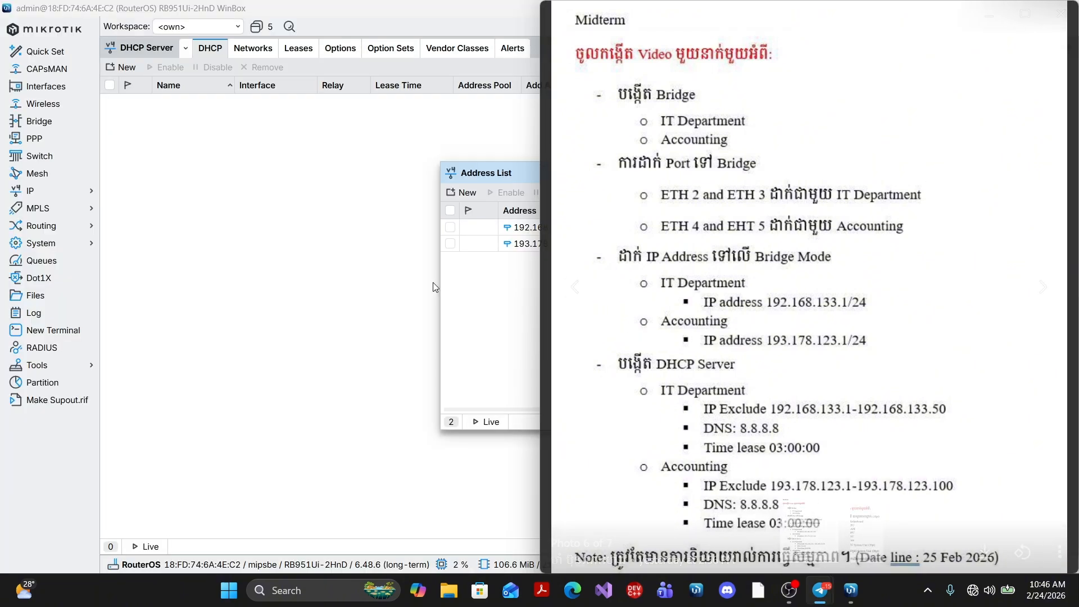
{"action": "left_click", "coordinate": [472, 312]}
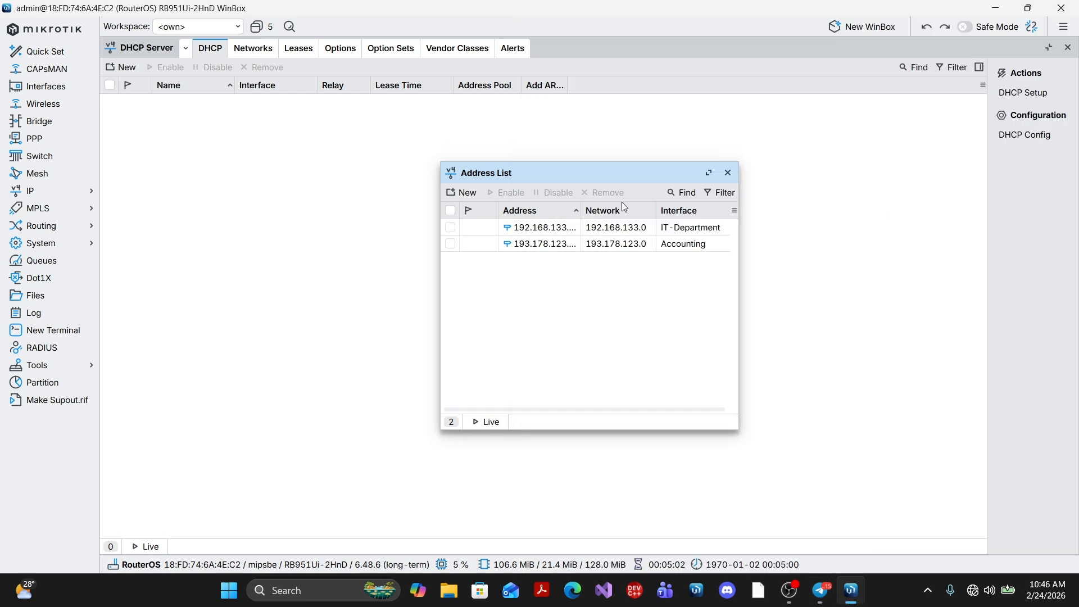
{"action": "left_click", "coordinate": [33, 191]}
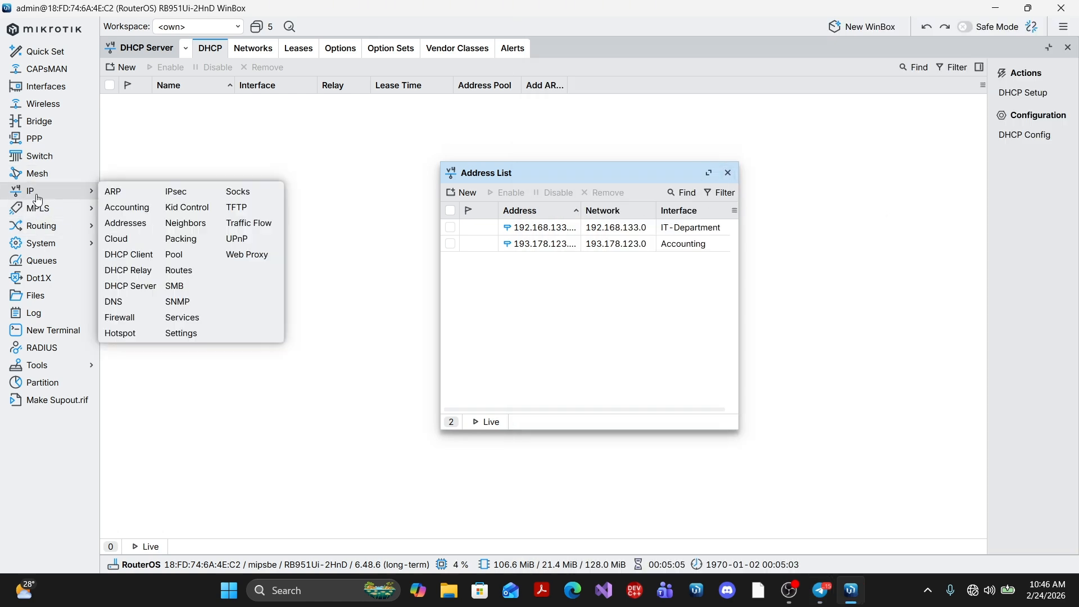
{"action": "left_click", "coordinate": [146, 293]}
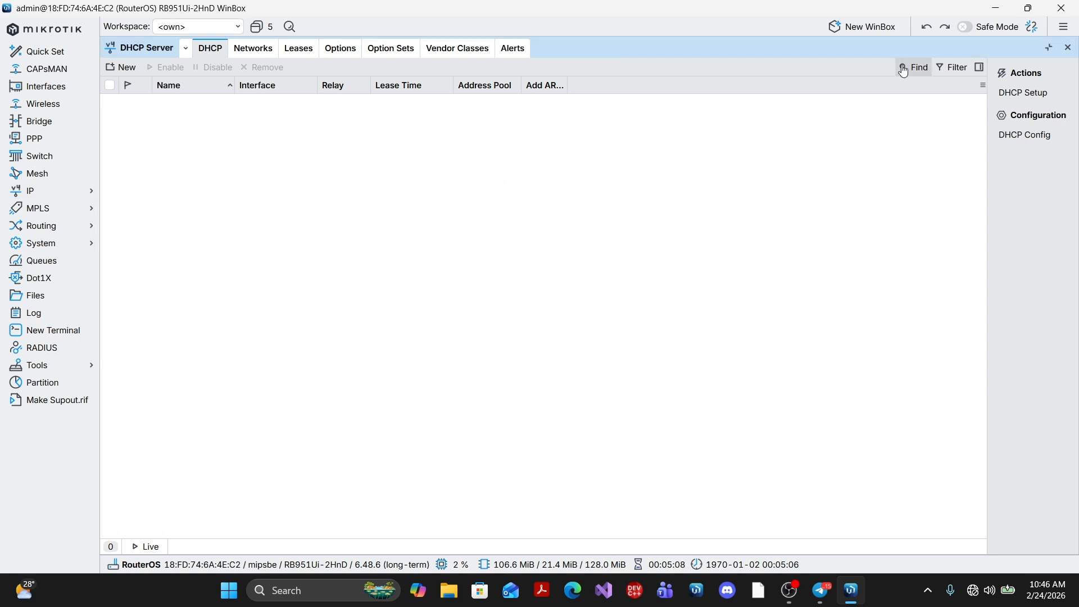
Step: Start DHCP Setup on the IT-Department interface, accepting the proposed address space and the gateway 192.168.133.1
{"action": "left_click", "coordinate": [1014, 102]}
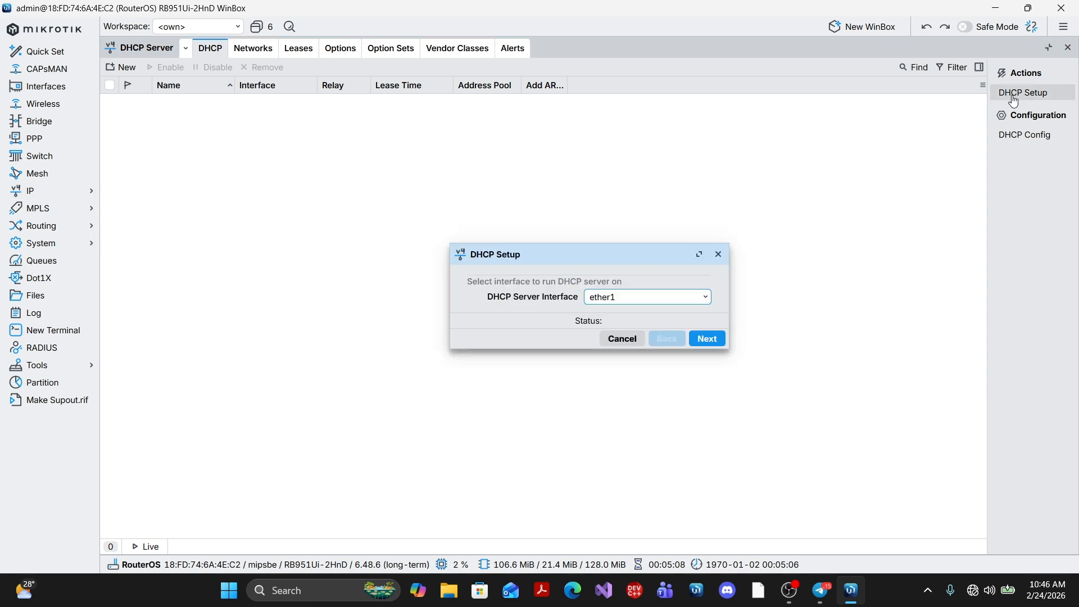
{"action": "left_click", "coordinate": [607, 297]}
{"action": "left_click", "coordinate": [647, 407]}
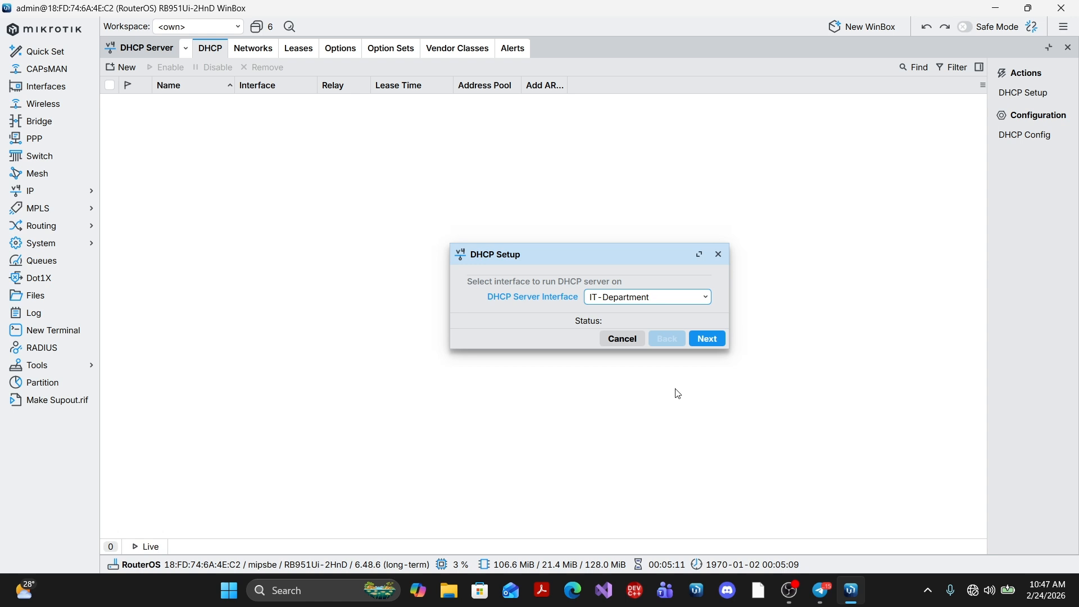
{"action": "left_click", "coordinate": [709, 341]}
{"action": "left_click", "coordinate": [707, 339]}
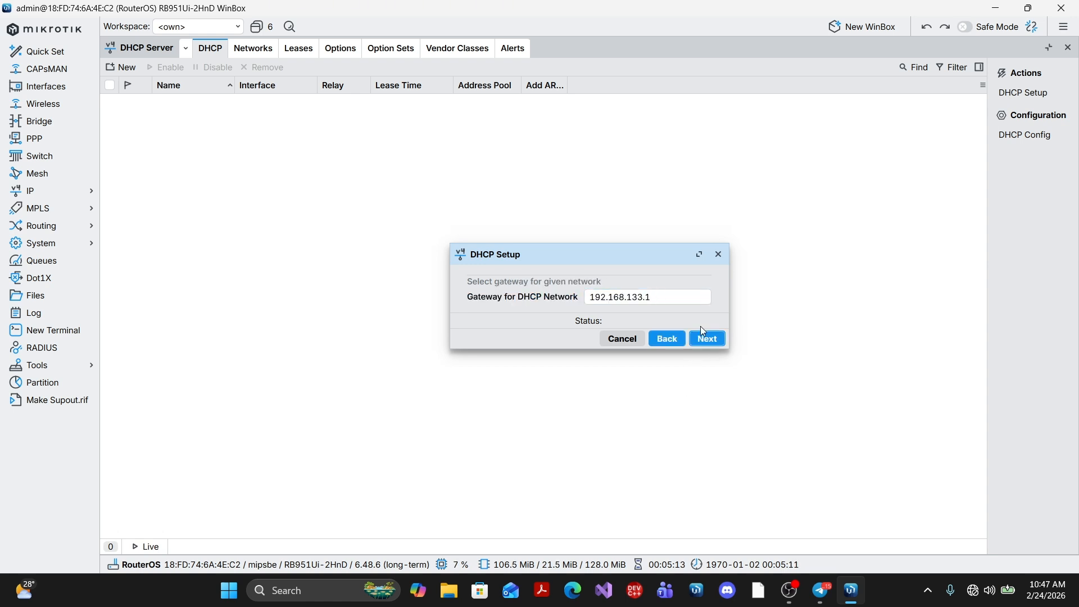
{"action": "left_click", "coordinate": [708, 340]}
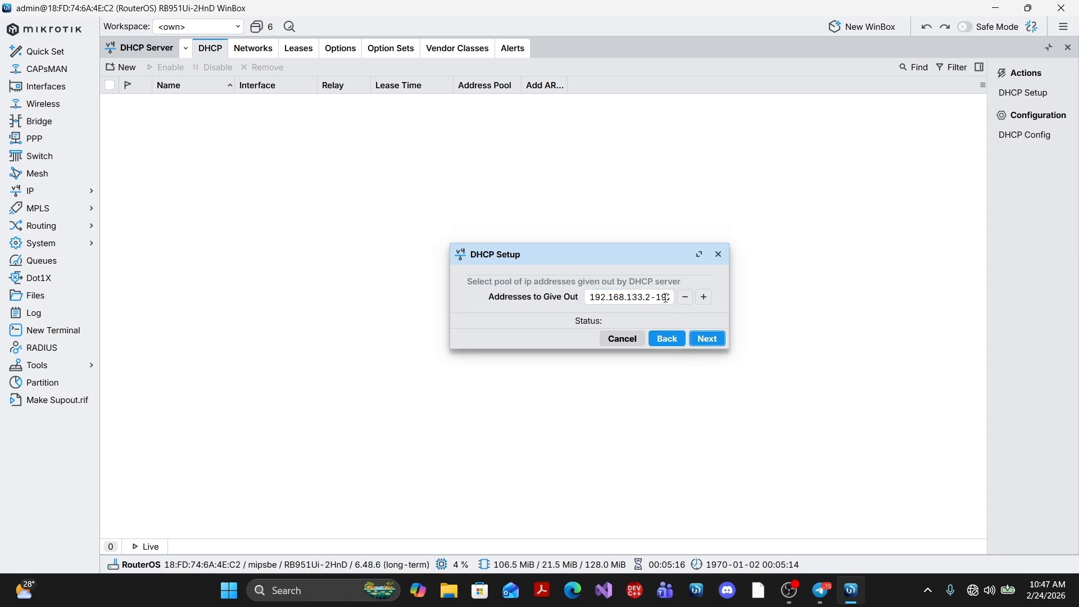
Step: Start the IT-Department pool of addresses to give out at 192.168.133.50 and set the DNS server to 8.8.8.8
{"action": "left_click", "coordinate": [653, 297]}
{"action": "key", "text": "BackSpace"}
{"action": "type", "text": "50"}
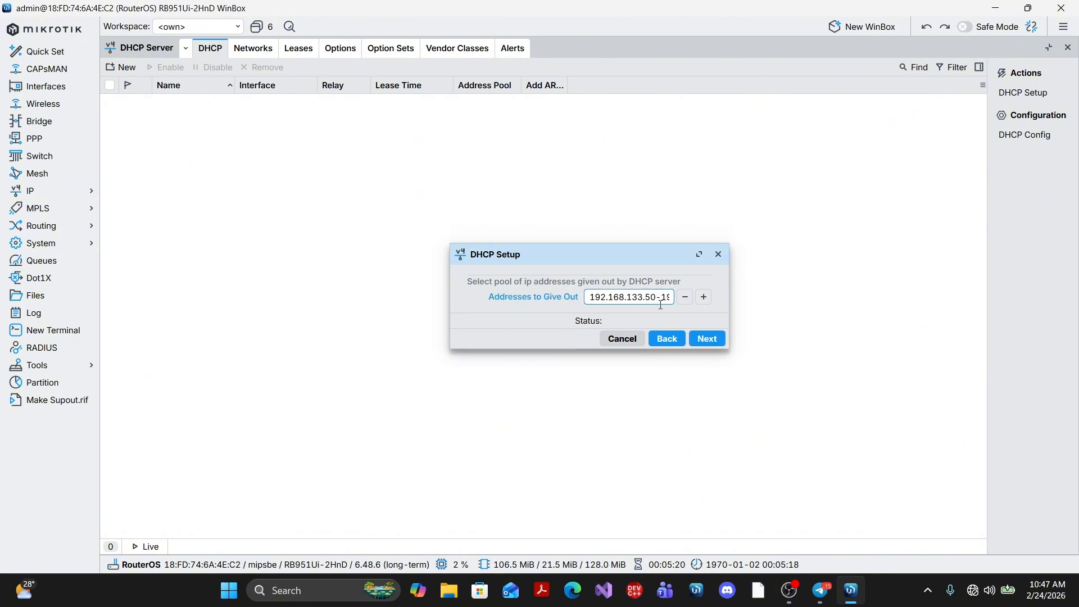
{"action": "key", "text": "Return"}
{"action": "left_click", "coordinate": [596, 296]}
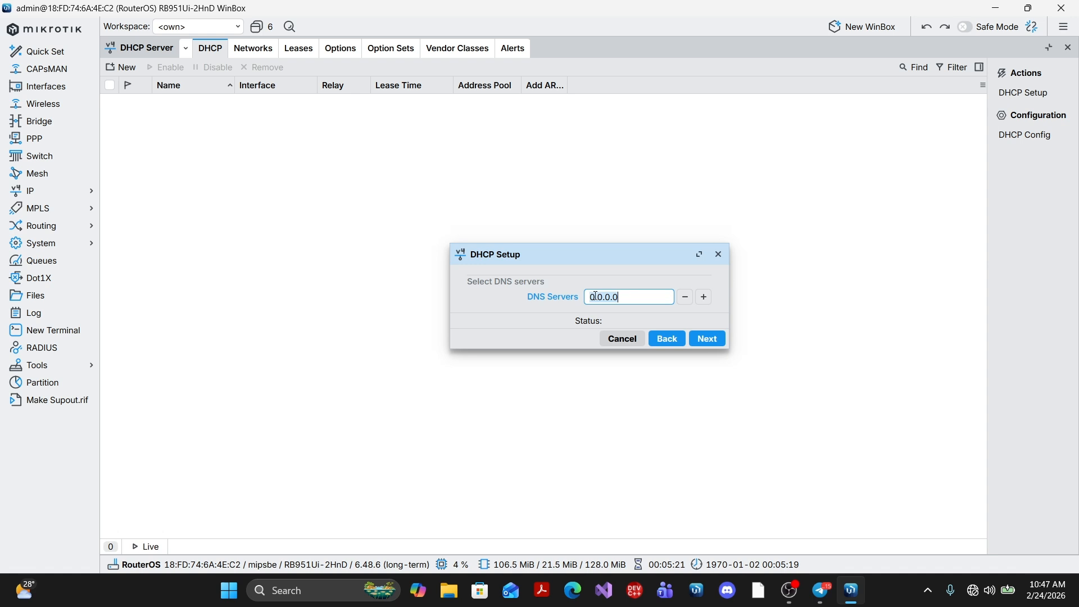
{"action": "type", "text": "8.8.8.8"}
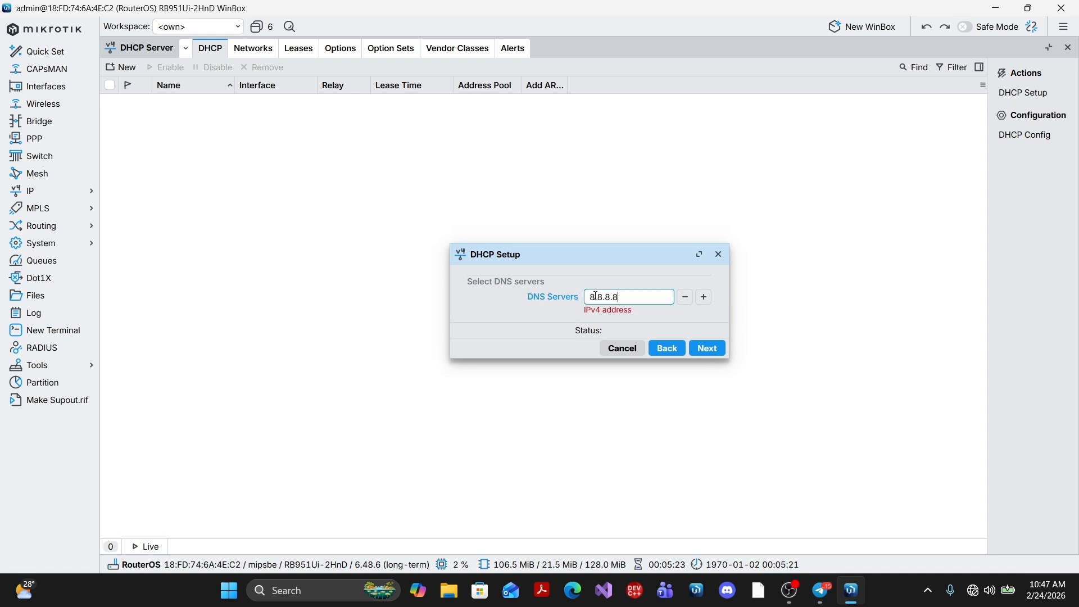
{"action": "left_click", "coordinate": [708, 338]}
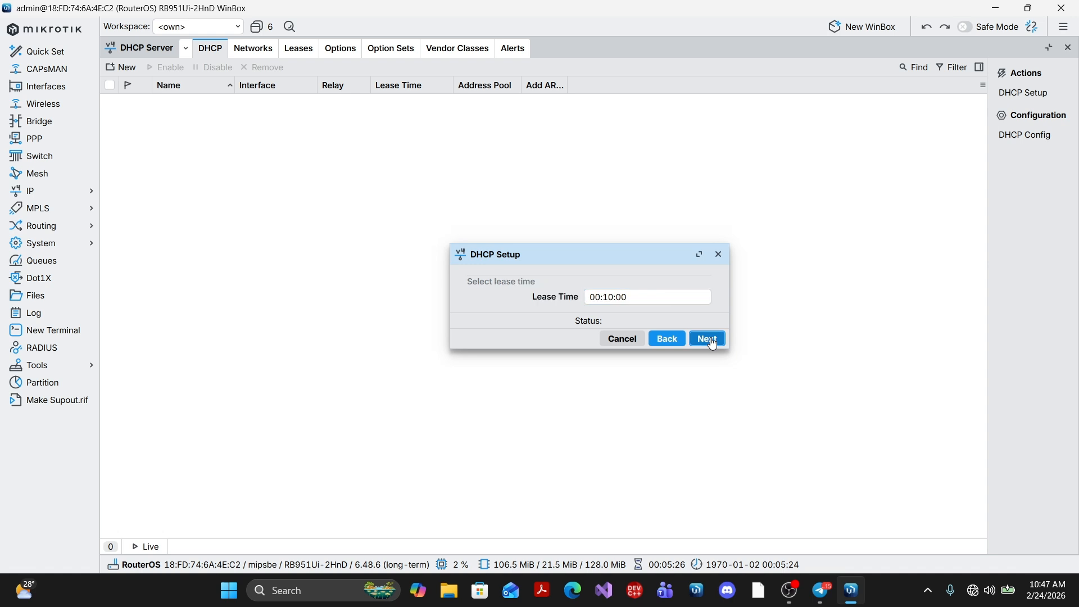
Step: Set the lease time to 03:00:00 and complete the IT-Department DHCP setup
{"action": "left_click", "coordinate": [608, 297]}
{"action": "key", "text": "BackSpace"}
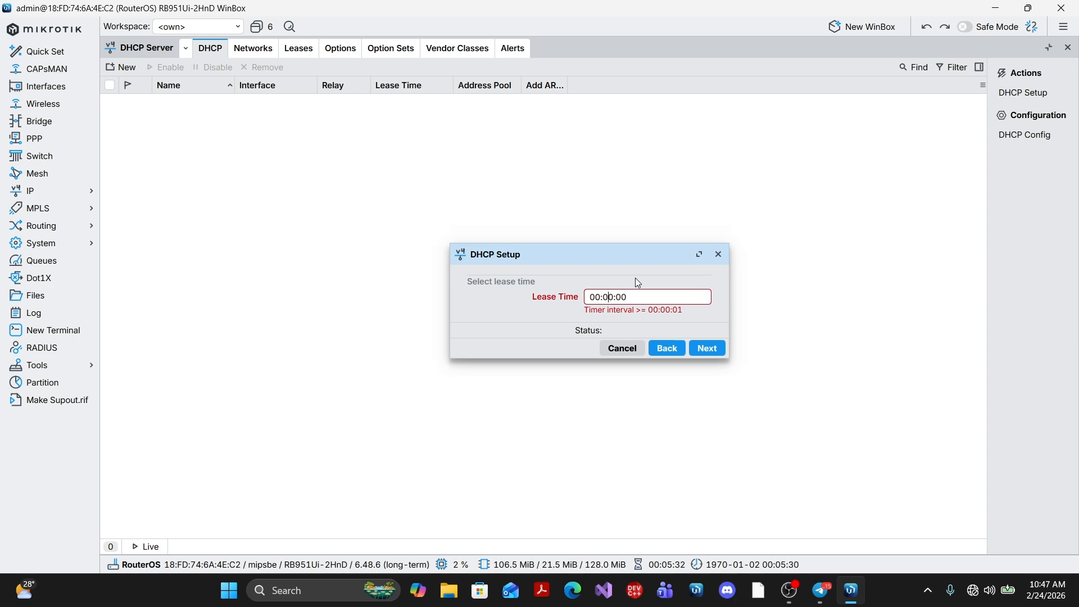
{"action": "key", "text": "BackSpace"}
{"action": "type", "text": "3"}
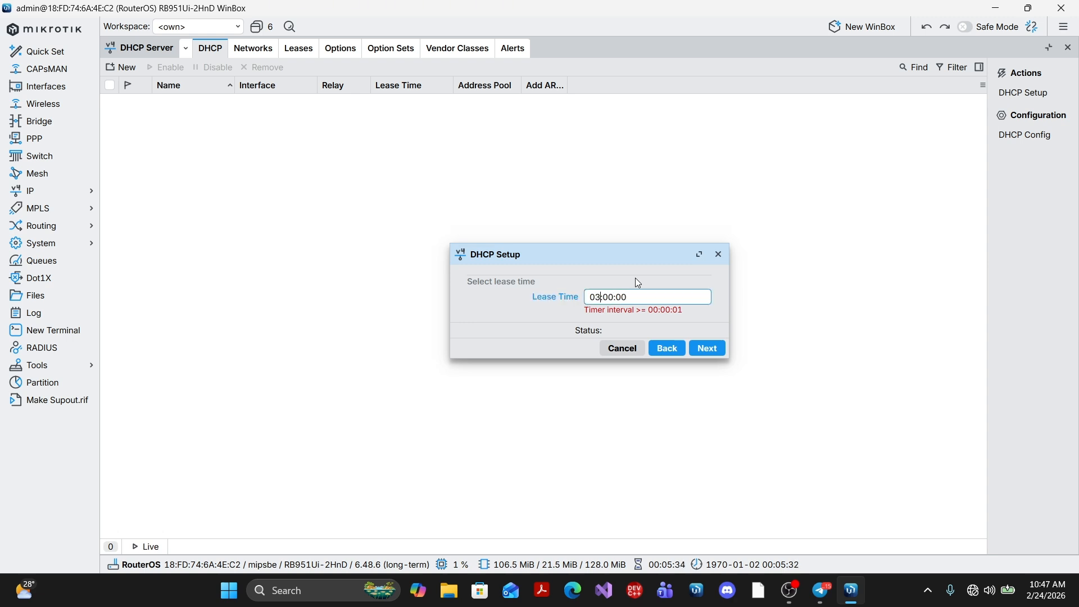
{"action": "left_click", "coordinate": [708, 339]}
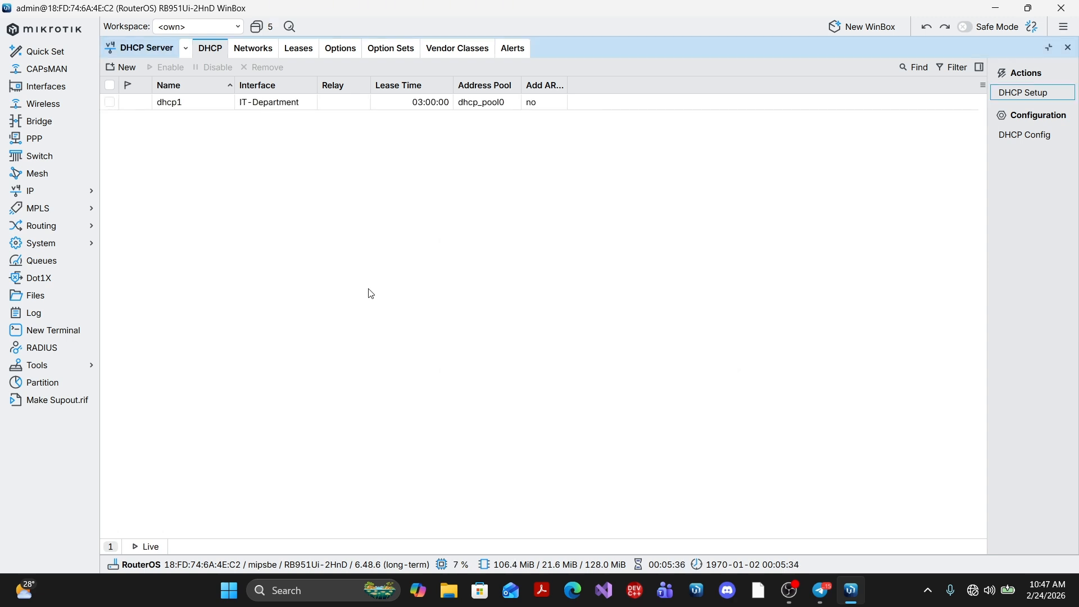
Step: Start DHCP Setup on the Accounting interface, accepting the proposed address space 193.178.123.0/24 and the proposed gateway
{"action": "left_click", "coordinate": [1023, 93]}
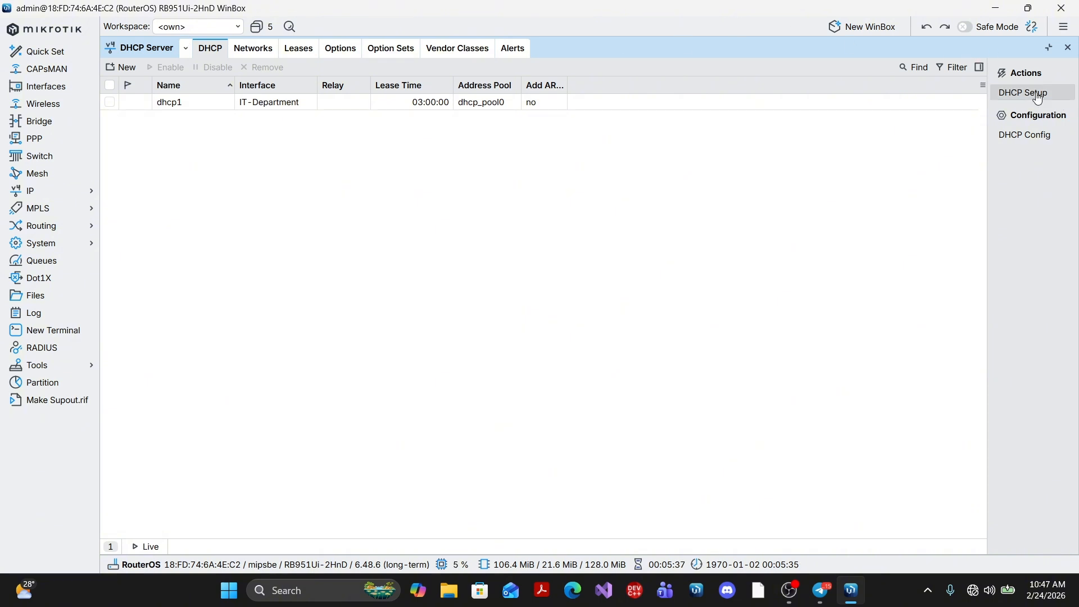
{"action": "left_click", "coordinate": [651, 302]}
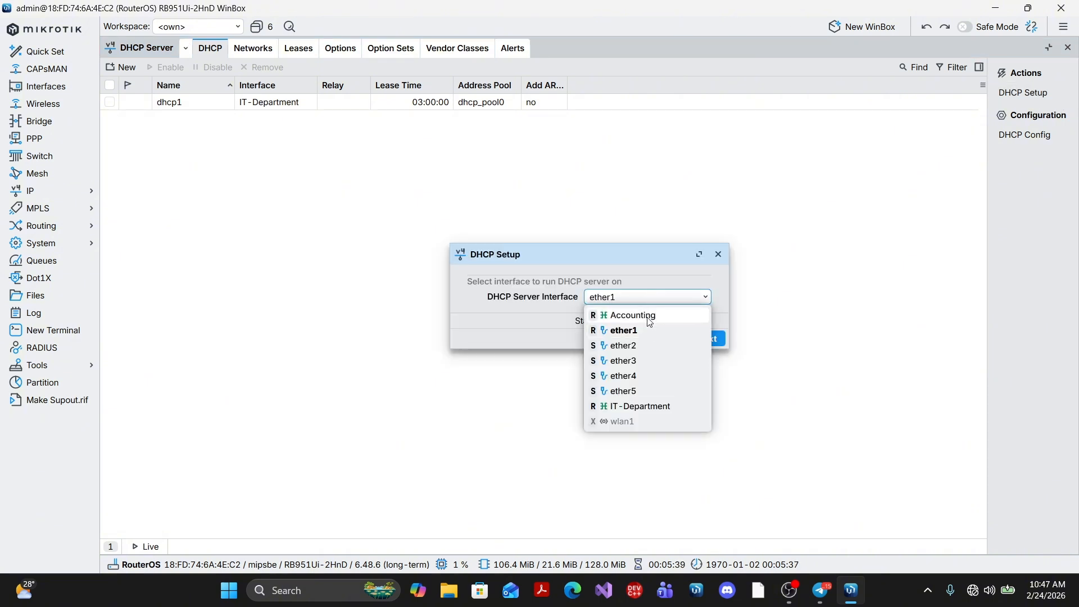
{"action": "left_click", "coordinate": [675, 318]}
{"action": "left_click", "coordinate": [709, 339]}
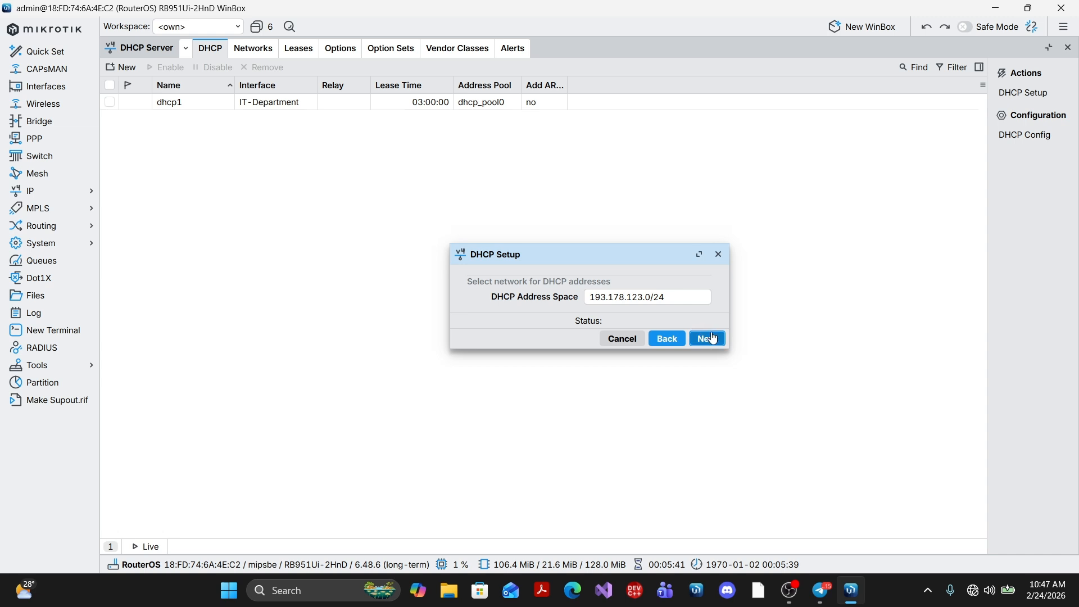
{"action": "left_click", "coordinate": [714, 338]}
{"action": "left_click", "coordinate": [709, 338]}
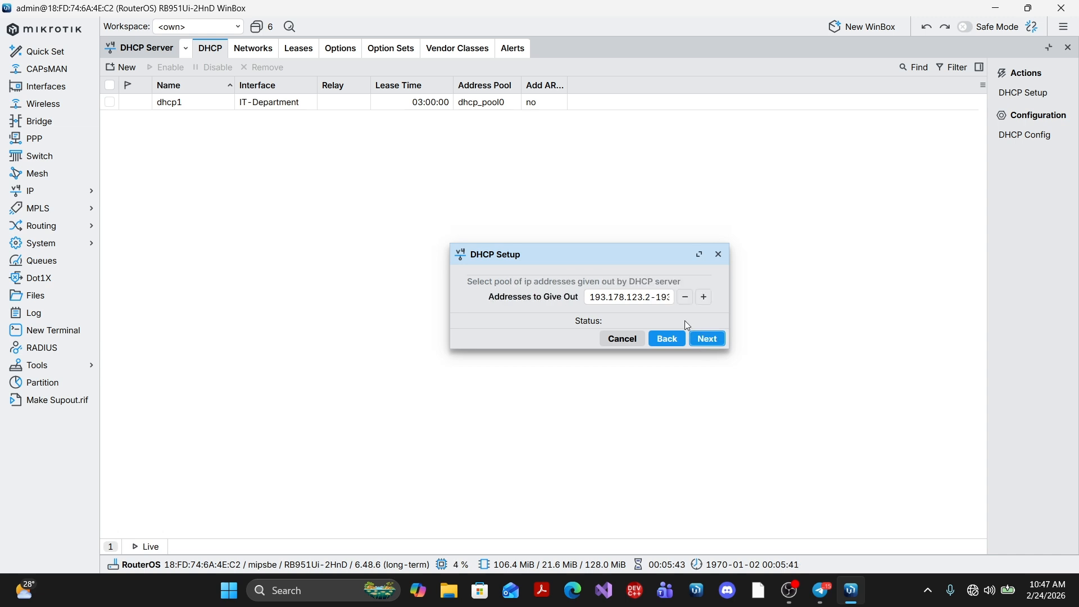
Step: Start the Accounting pool of addresses to give out at 193.178.123.100 and set the DNS server to 8.8.8.8
{"action": "left_click", "coordinate": [654, 301]}
{"action": "key", "text": "BackSpace"}
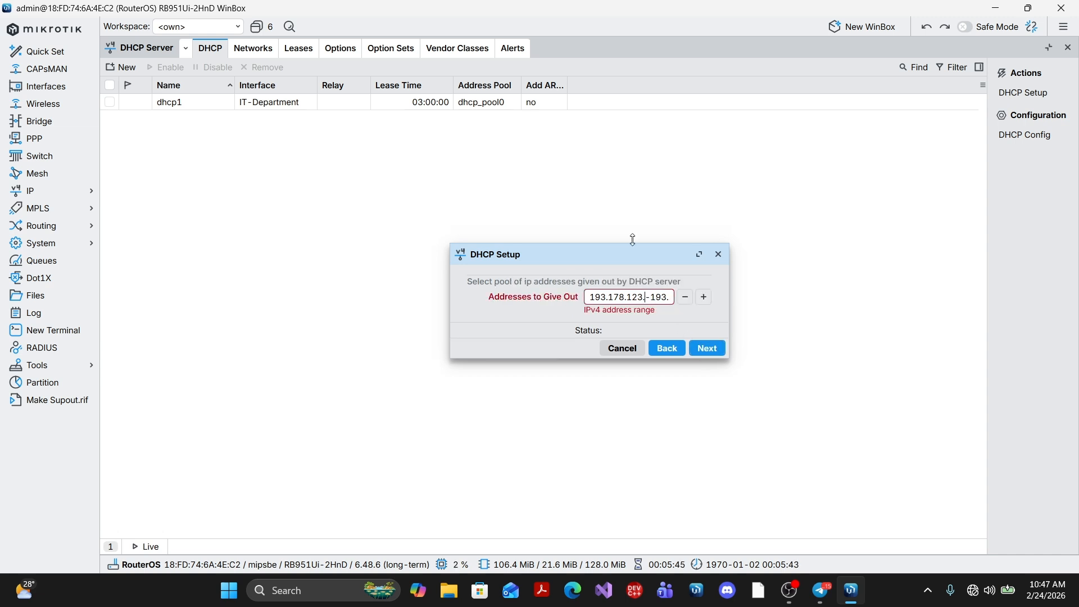
{"action": "type", "text": "100-"}
{"action": "key", "text": "Delete"}
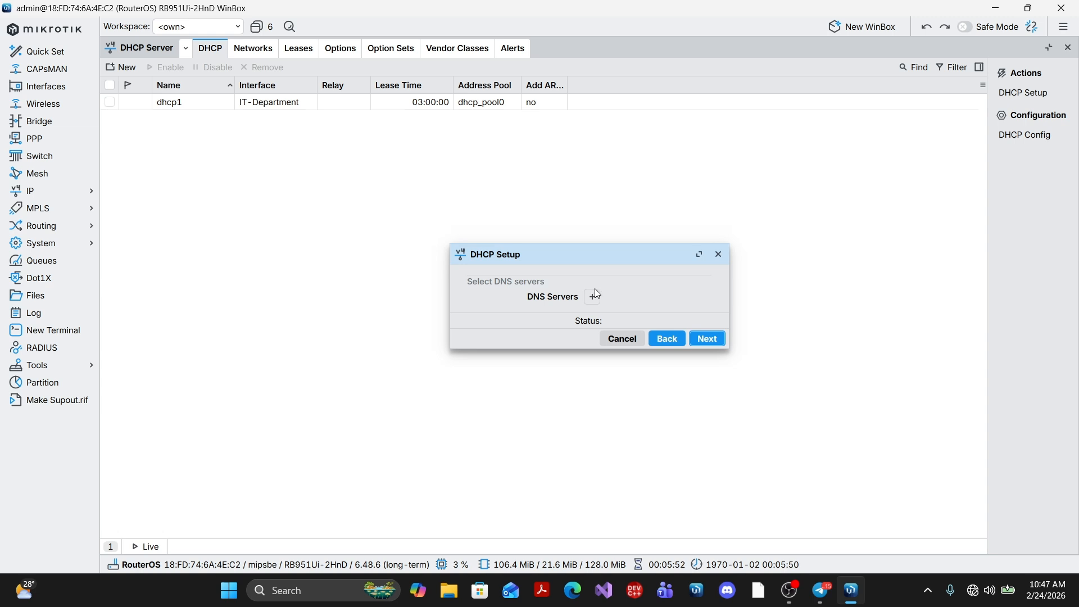
{"action": "left_click", "coordinate": [594, 290]}
{"action": "key", "text": "BackSpace"}
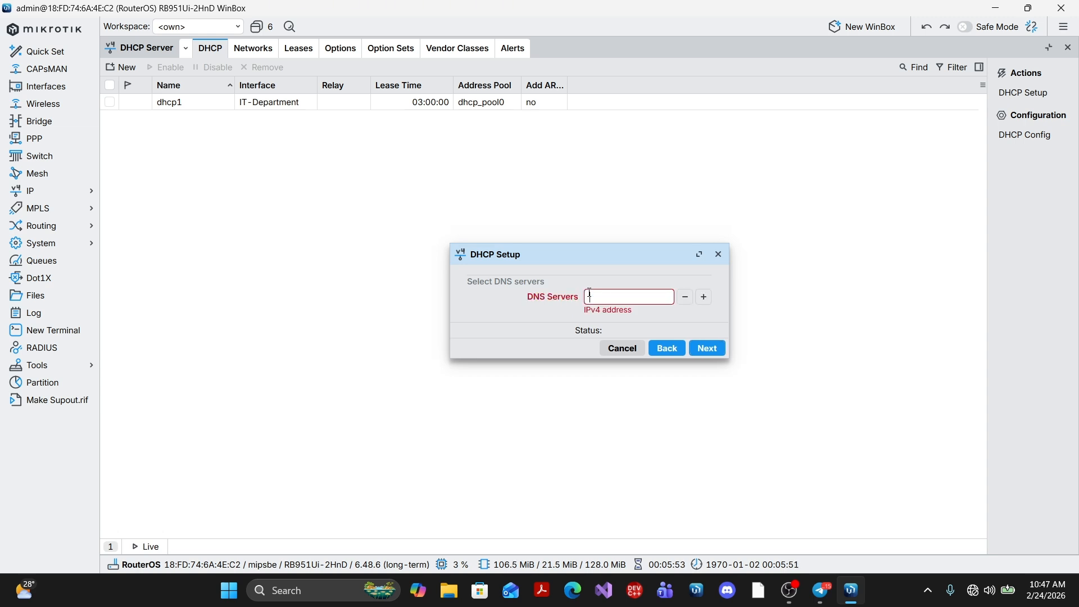
{"action": "type", "text": "8.8.8.8"}
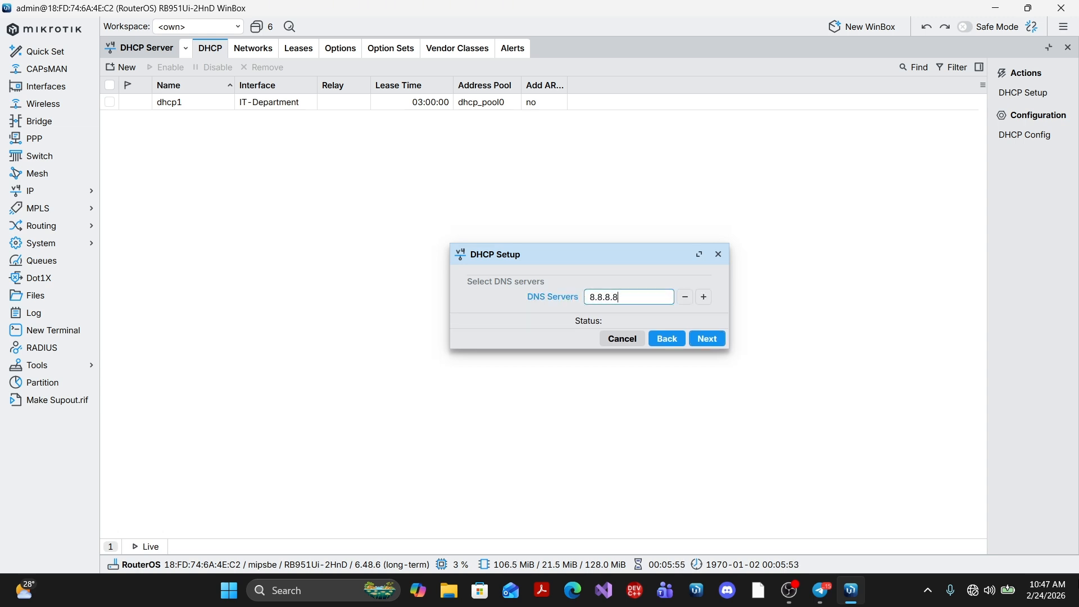
{"action": "left_click", "coordinate": [706, 339]}
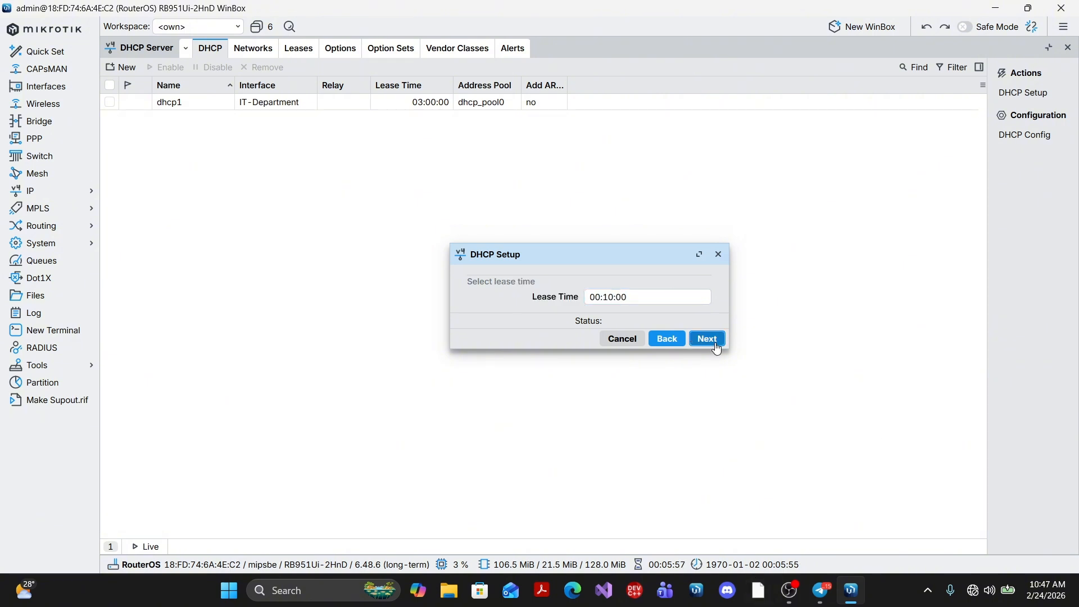
Step: Set the lease time to 03:00:00 and complete the Accounting DHCP setup
{"action": "left_click", "coordinate": [609, 297]}
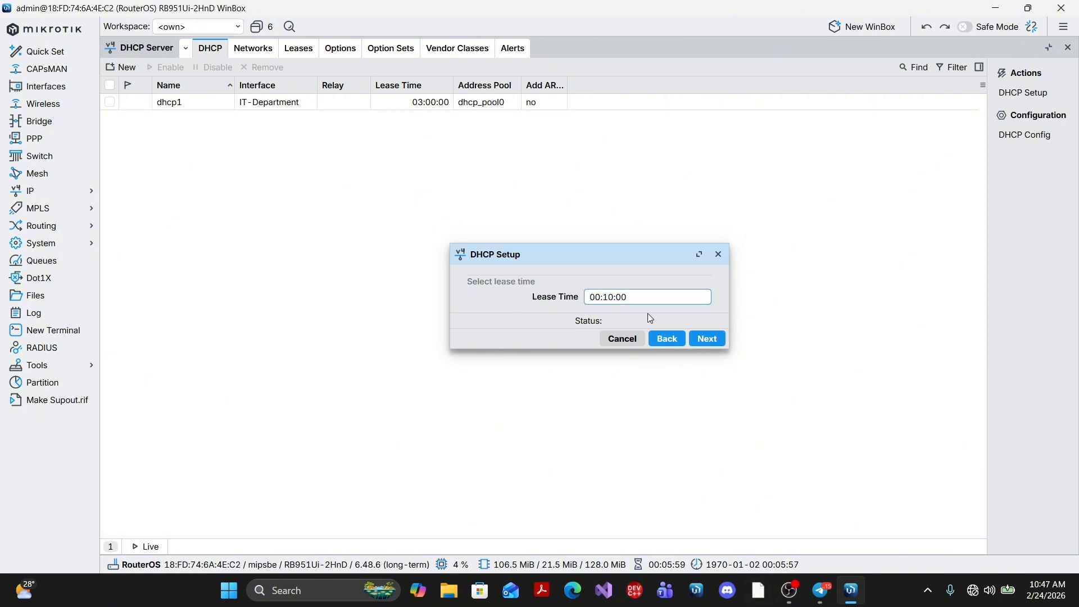
{"action": "key", "text": "BackSpace"}
{"action": "type", "text": "00"}
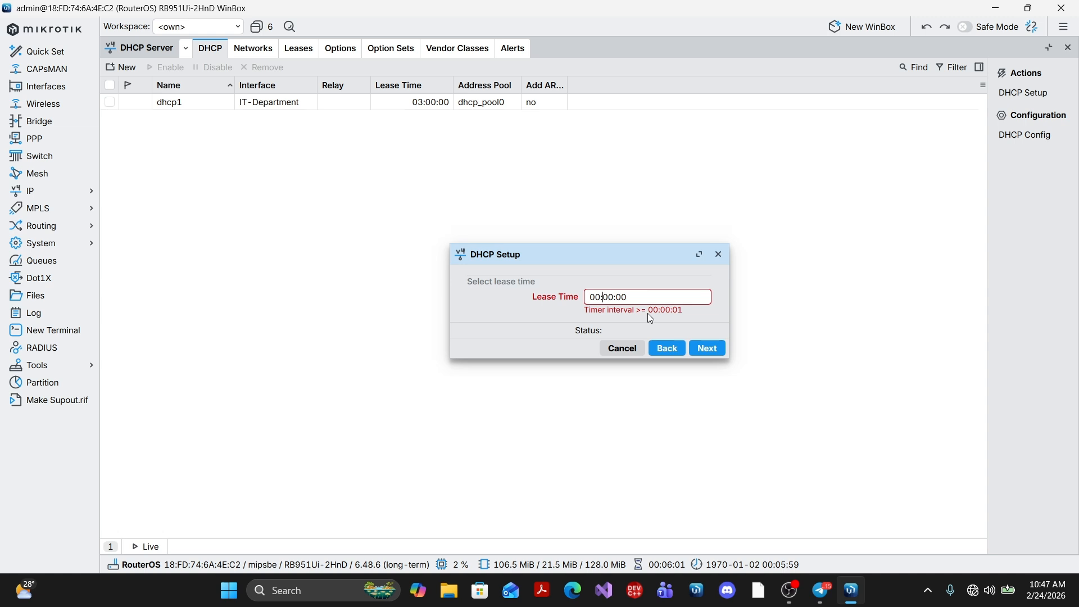
{"action": "key", "text": "Left"}
{"action": "key", "text": "Left"}
{"action": "key", "text": "BackSpace"}
{"action": "type", "text": "3"}
{"action": "left_click", "coordinate": [700, 338]}
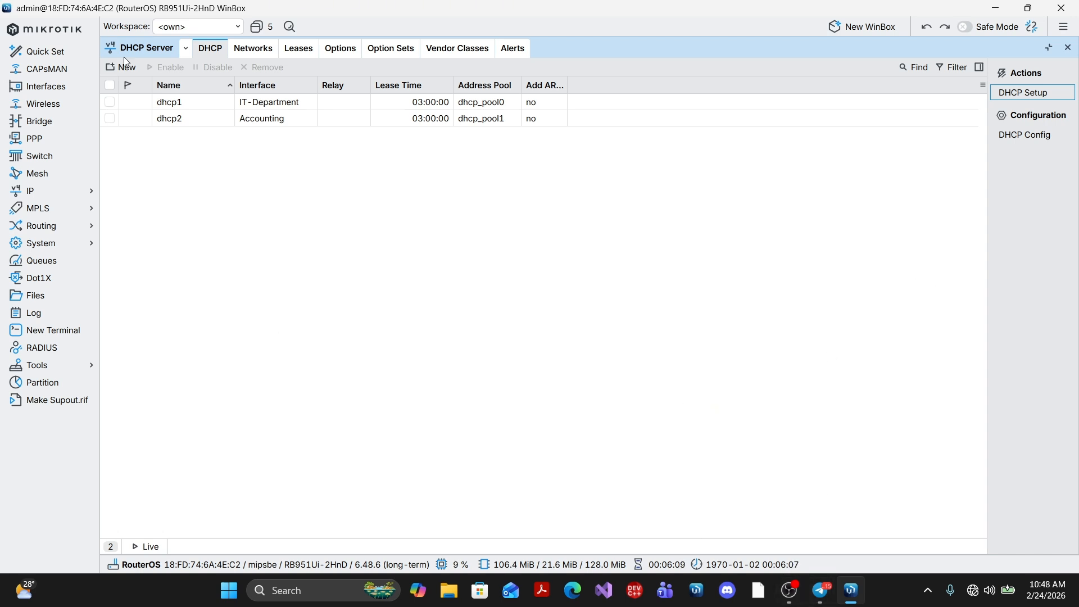
Step: Add 8.8.8.8 as a server in the router's DNS settings and save them
{"action": "left_click", "coordinate": [29, 196]}
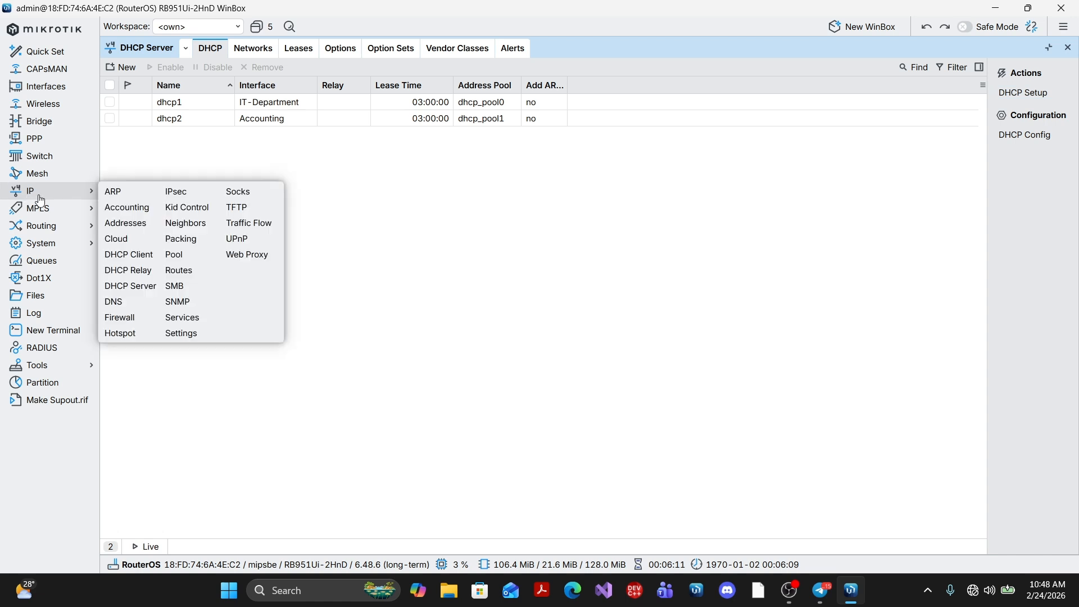
{"action": "left_click", "coordinate": [131, 303]}
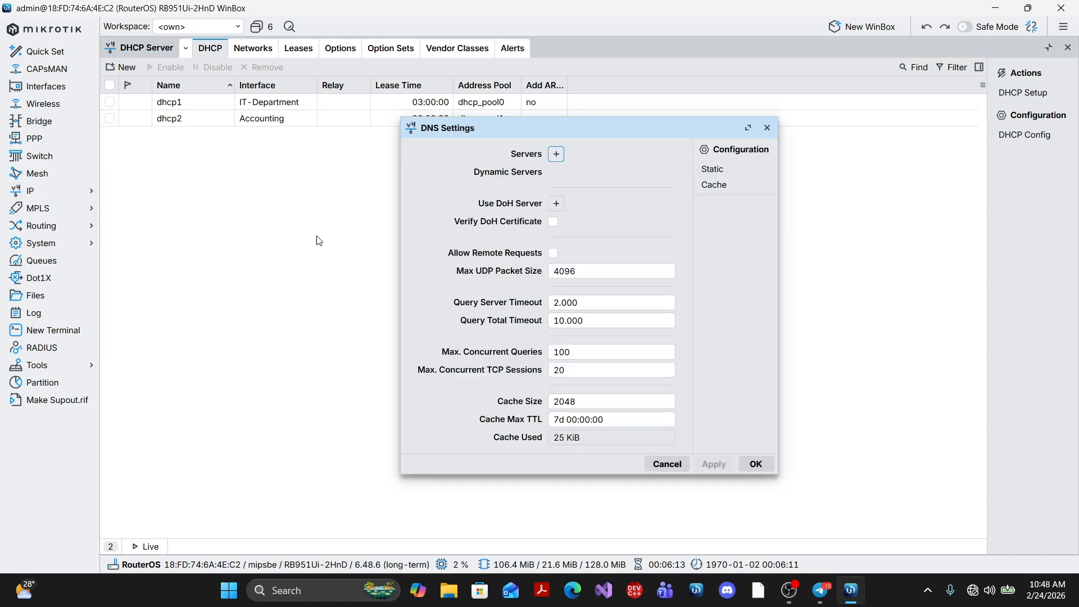
{"action": "left_click", "coordinate": [563, 150]}
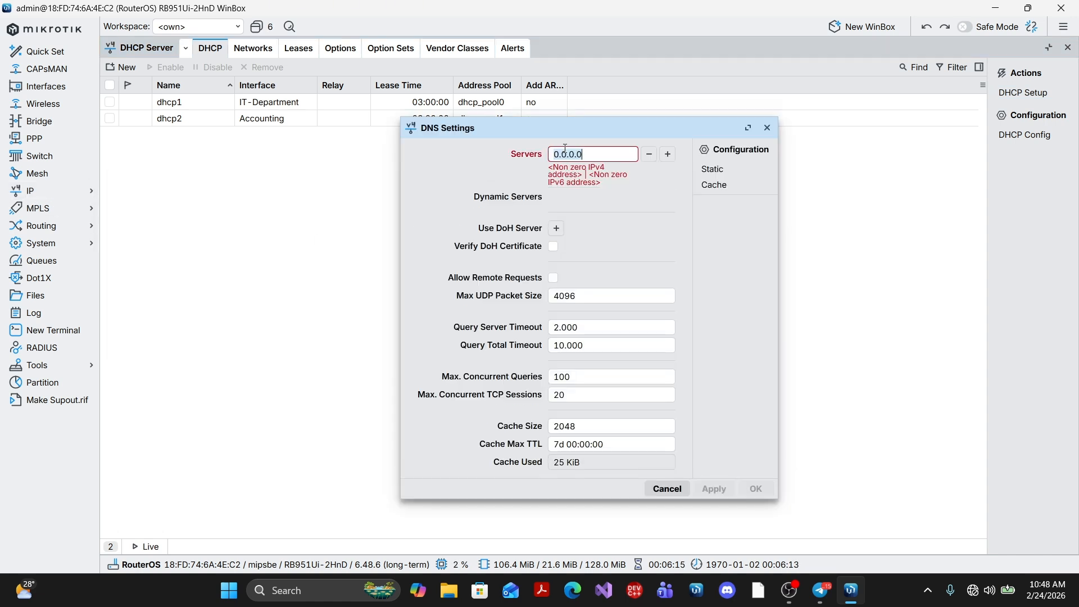
{"action": "type", "text": "8.8.8.8"}
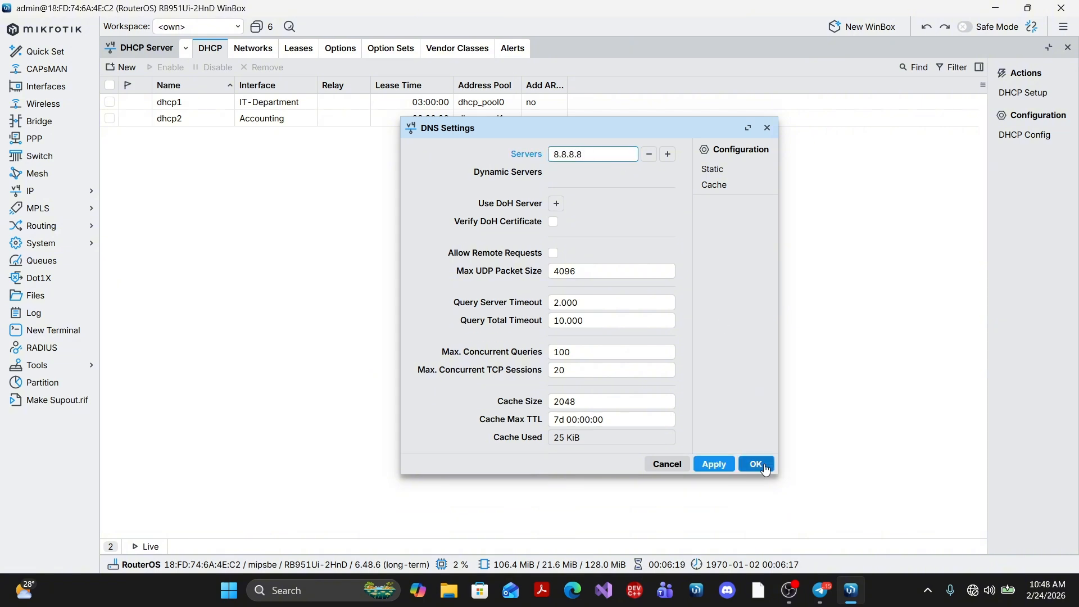
{"action": "left_click", "coordinate": [756, 489]}
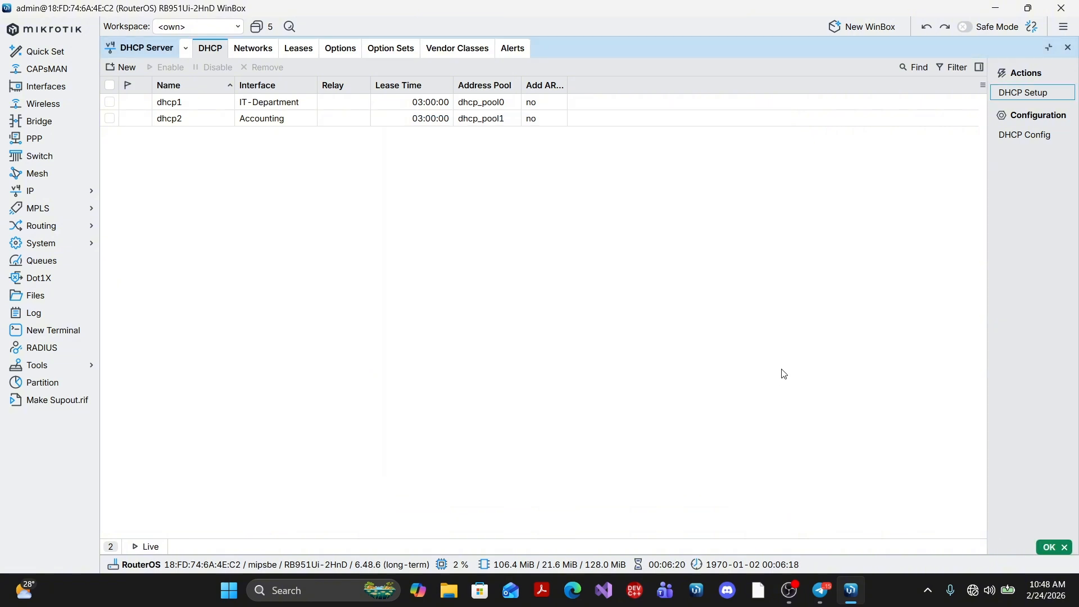
Step: Add a firewall NAT rule on the srcnat chain with out interface ether1 and action masquerade, and close the firewall window
{"action": "left_click", "coordinate": [34, 190]}
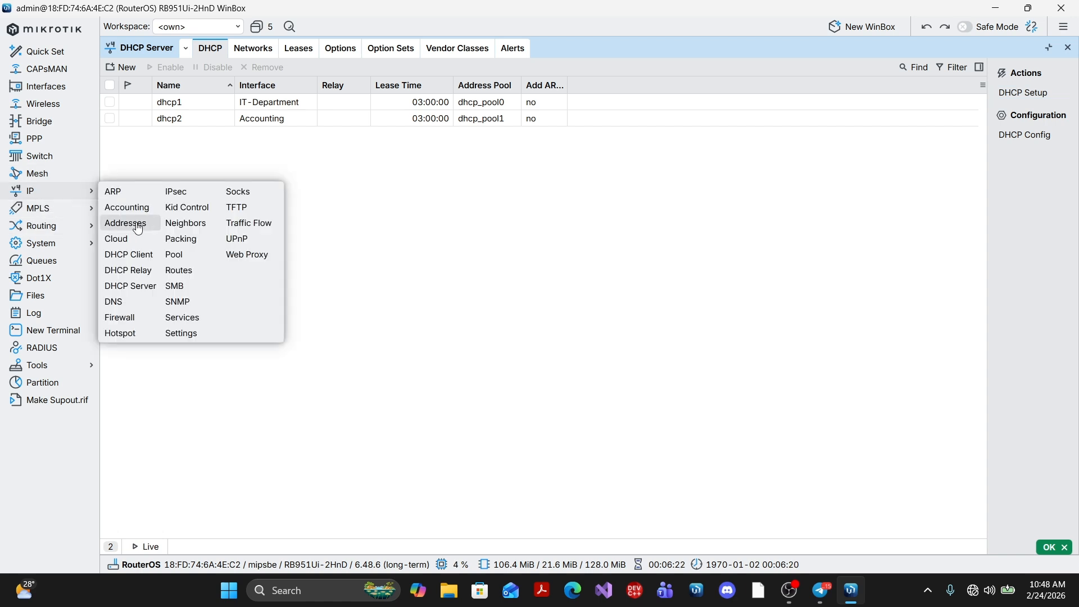
{"action": "left_click", "coordinate": [135, 317]}
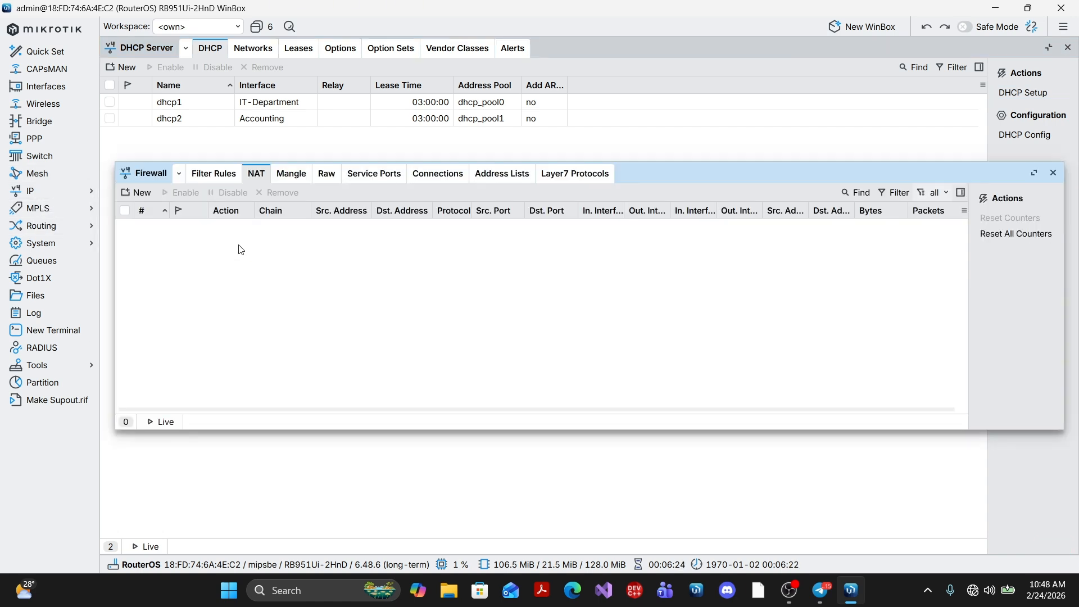
{"action": "left_click", "coordinate": [139, 193]}
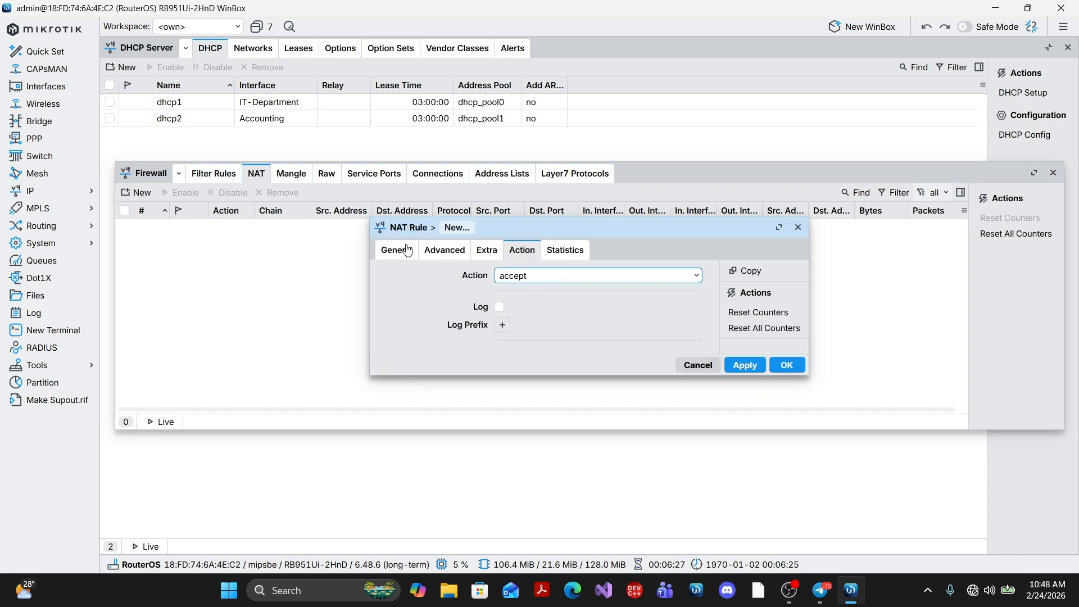
{"action": "left_click", "coordinate": [406, 252]}
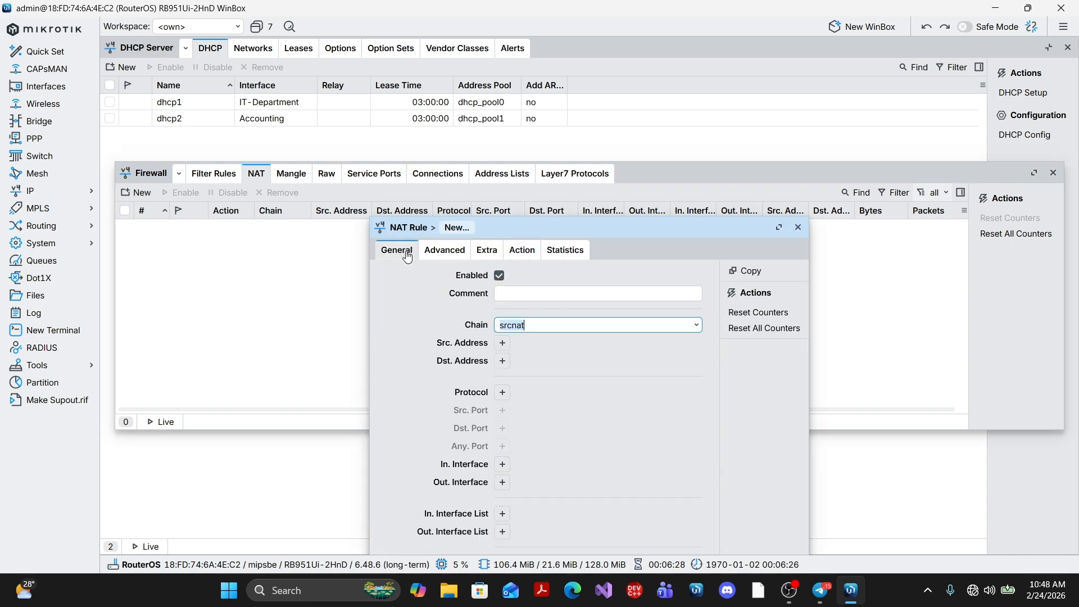
{"action": "left_click", "coordinate": [502, 483]}
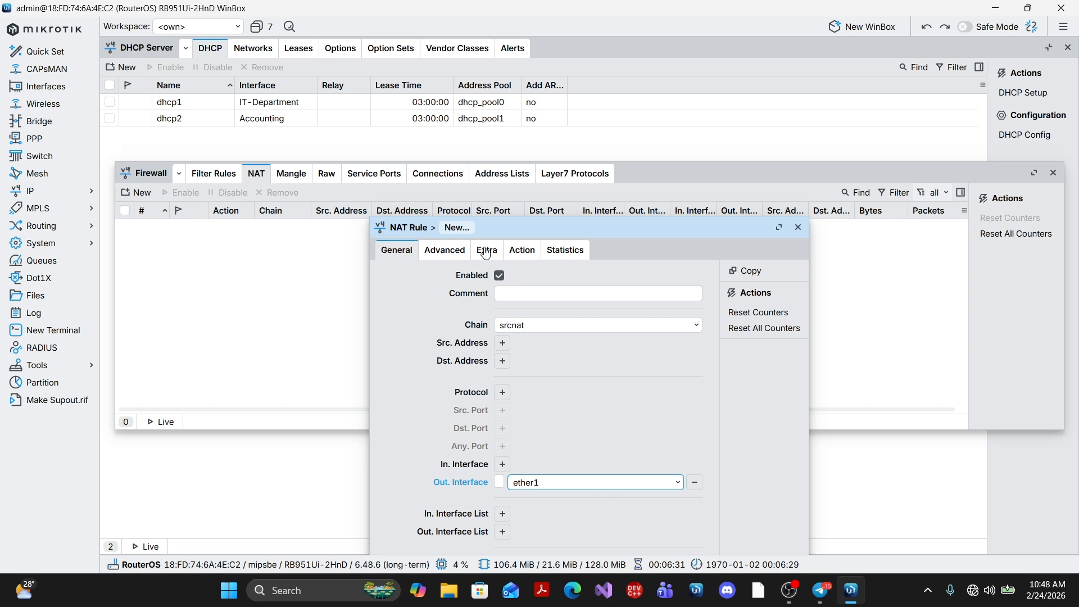
{"action": "left_click", "coordinate": [534, 254]}
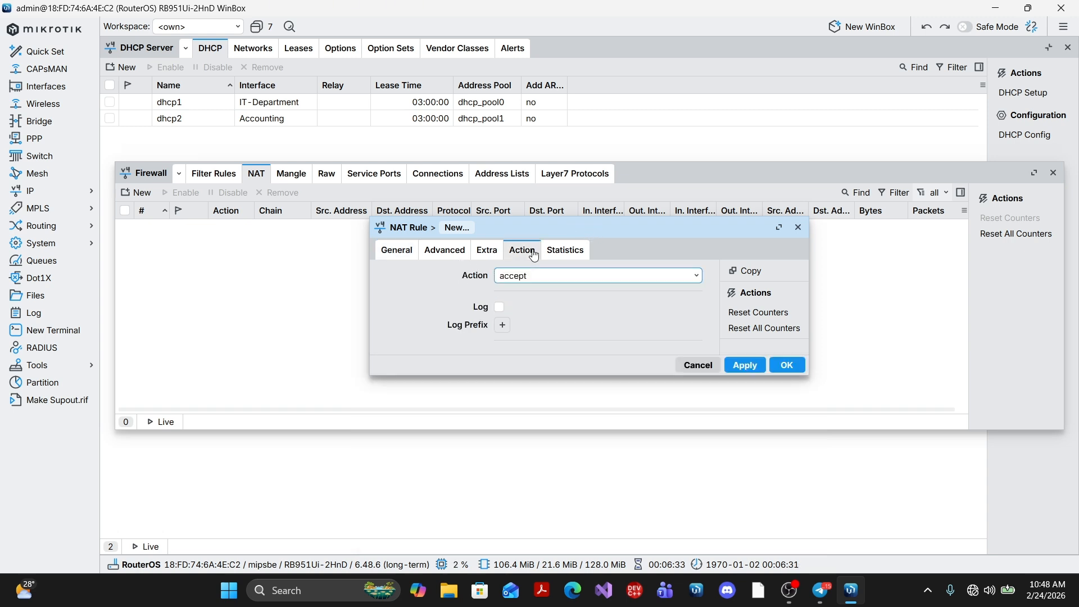
{"action": "left_click", "coordinate": [557, 275]}
{"action": "left_click", "coordinate": [559, 386]}
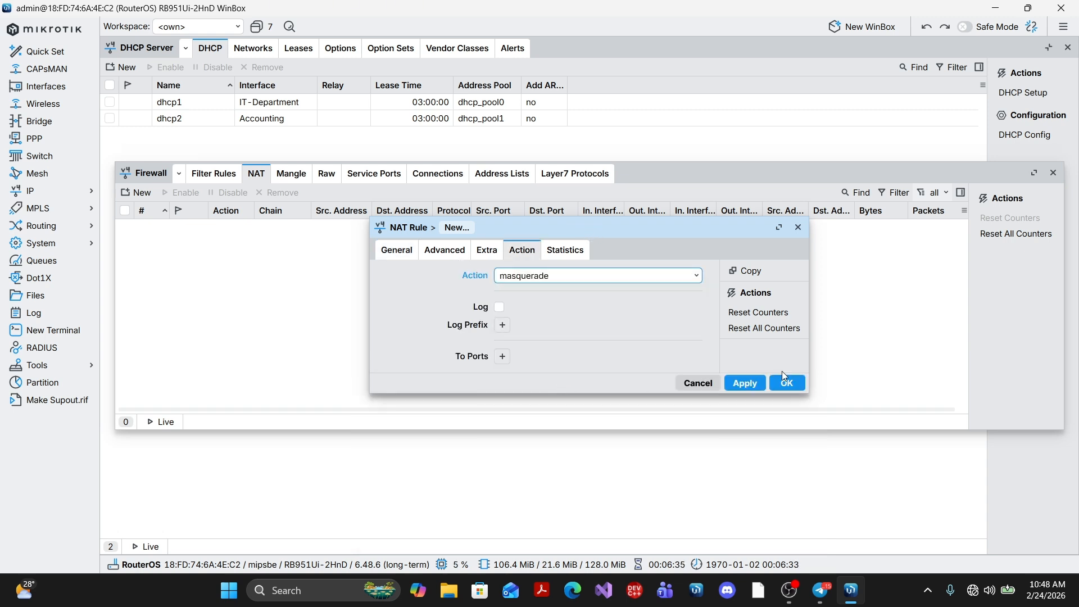
{"action": "left_click", "coordinate": [788, 382]}
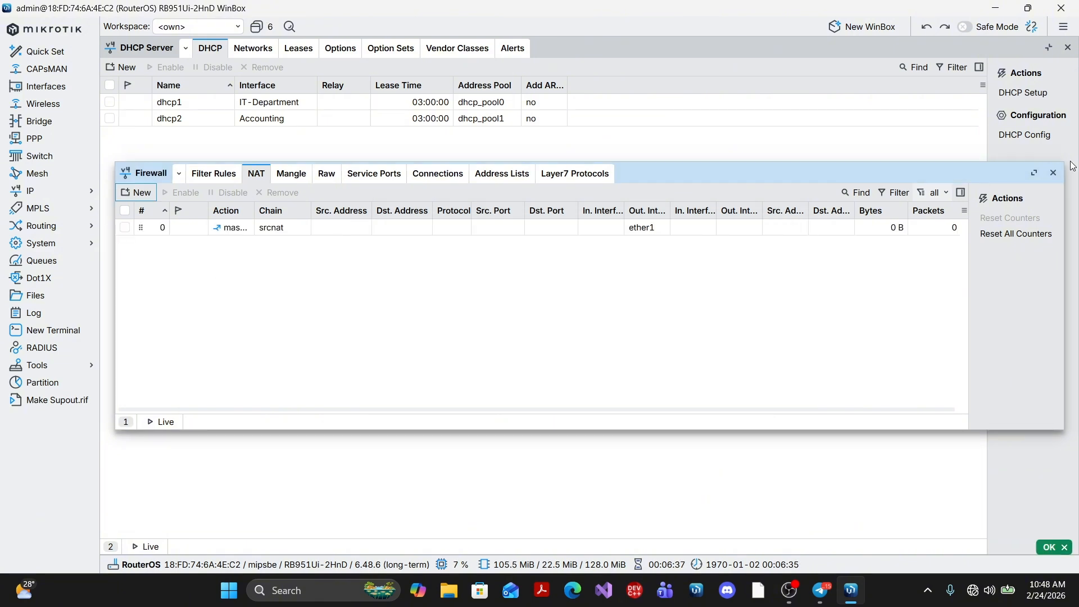
{"action": "left_click", "coordinate": [1055, 174]}
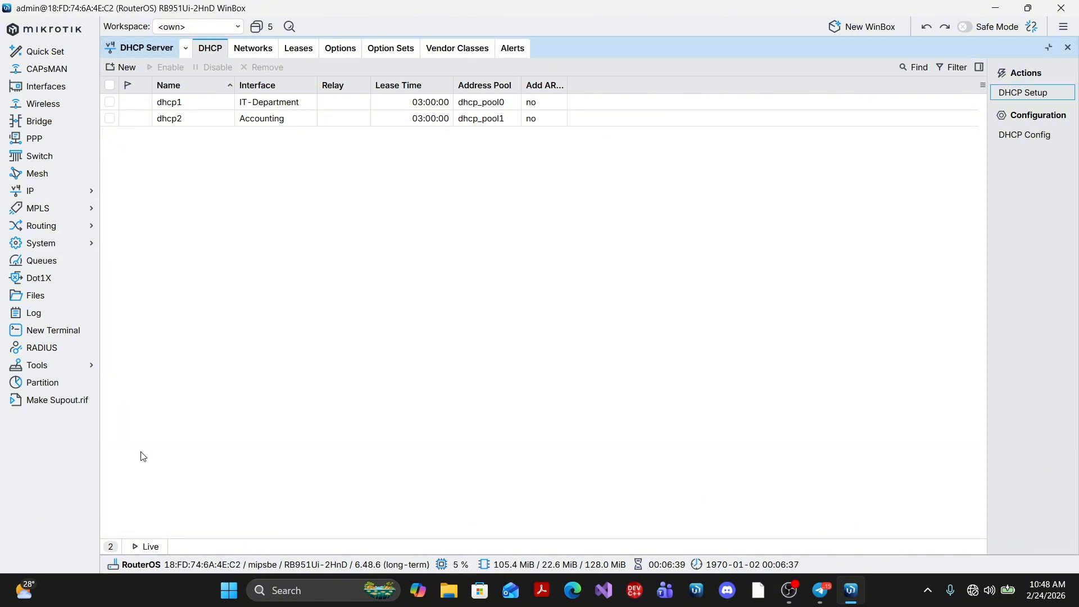
Step: Switch to the Windows Control Panel and open the adapter settings from the Network and Sharing Center
{"action": "left_click", "coordinate": [335, 591]}
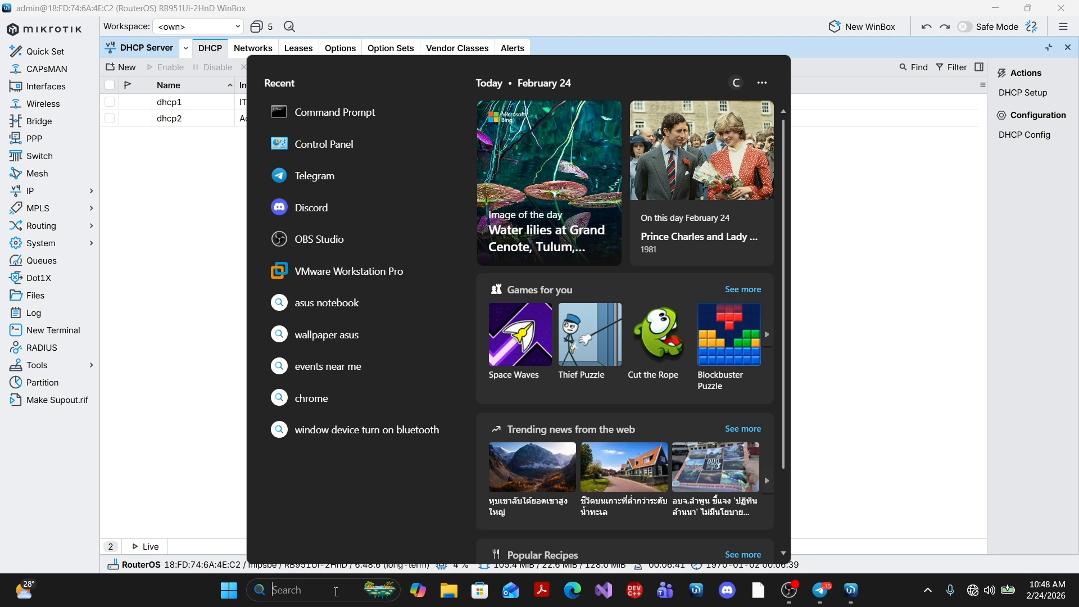
{"action": "type", "text": "control Panel"}
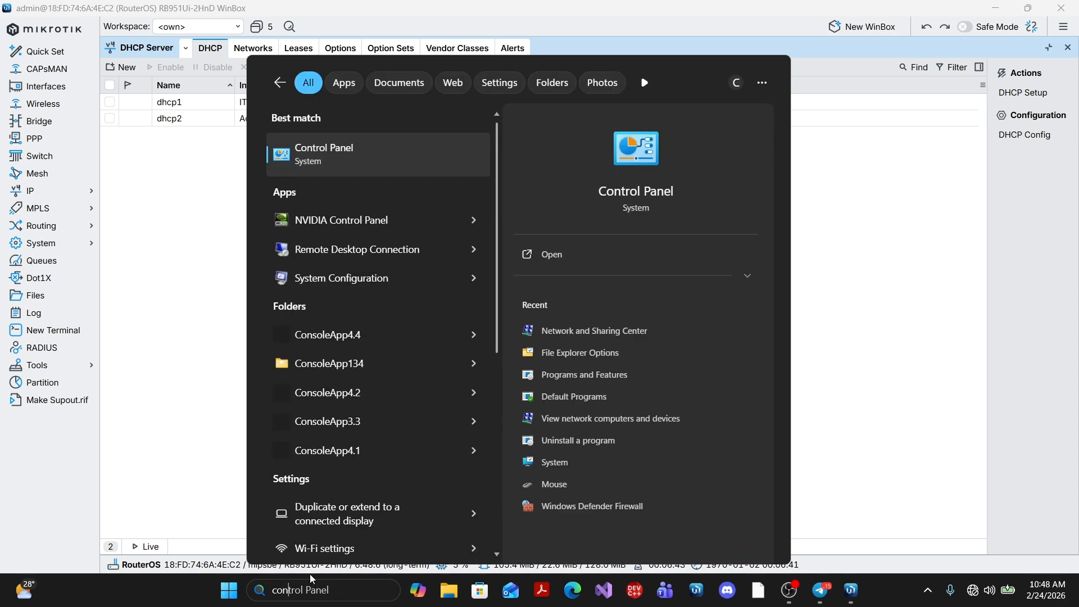
{"action": "left_click", "coordinate": [348, 167]}
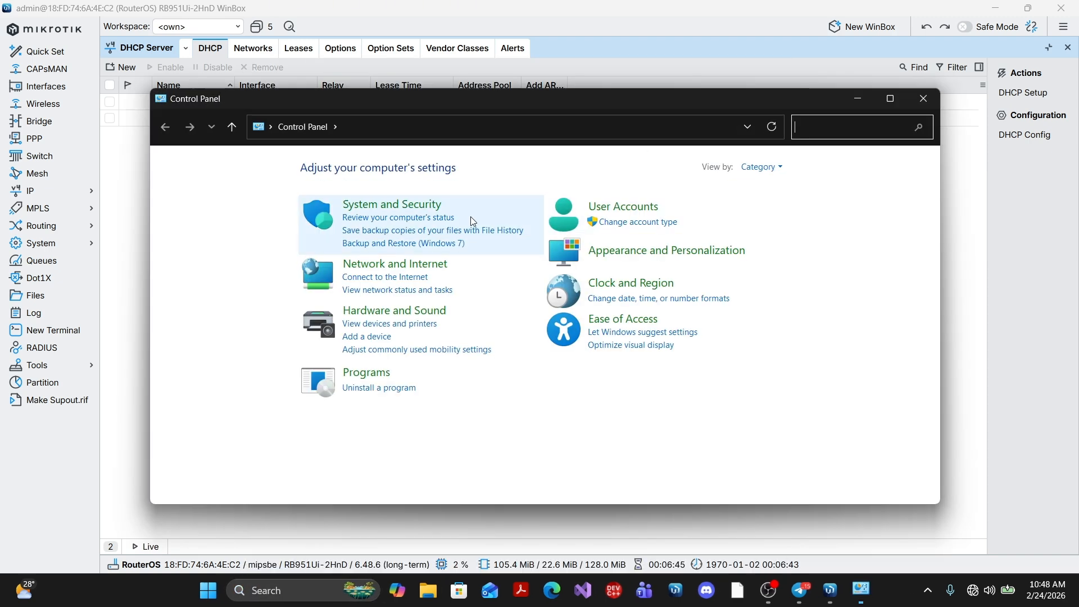
{"action": "left_click", "coordinate": [394, 264]}
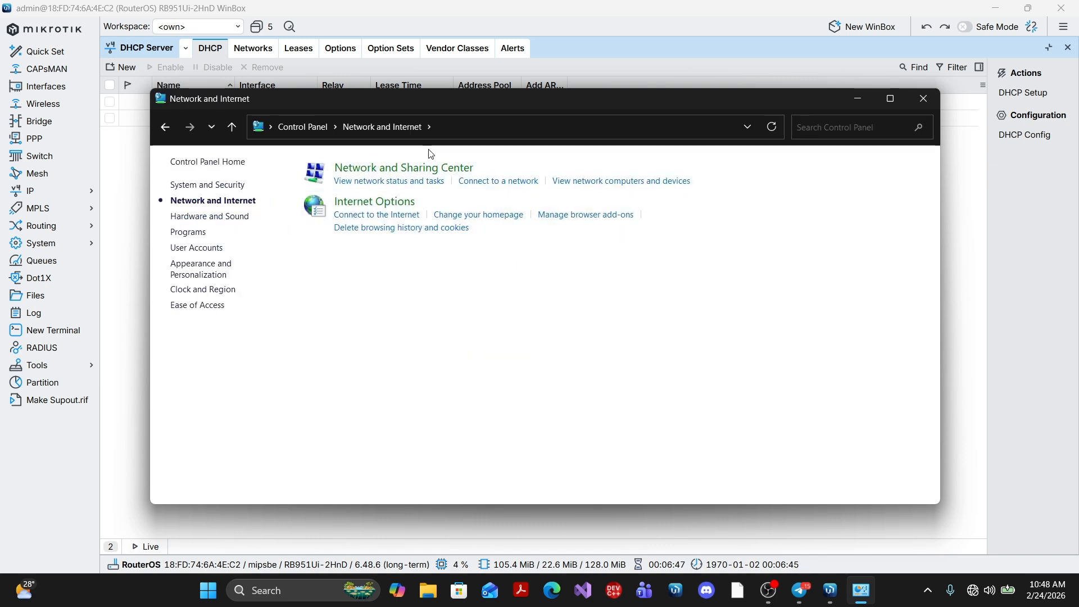
{"action": "left_click", "coordinate": [427, 167]}
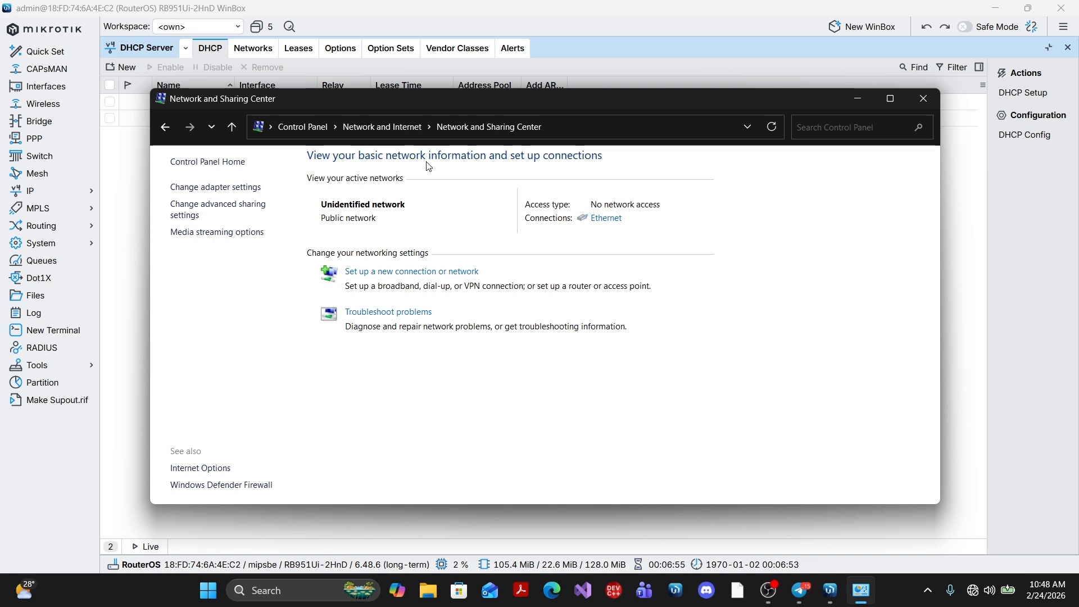
{"action": "left_click", "coordinate": [230, 191]}
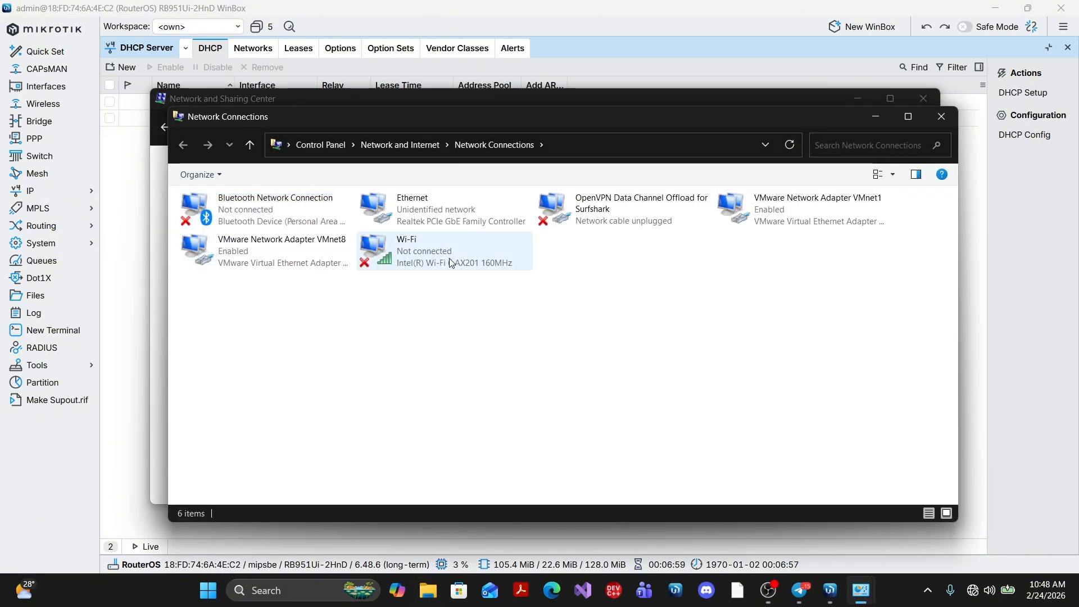
Step: Disable the Ethernet adapter and enable it again to renew its network connection
{"action": "right_click", "coordinate": [461, 225]}
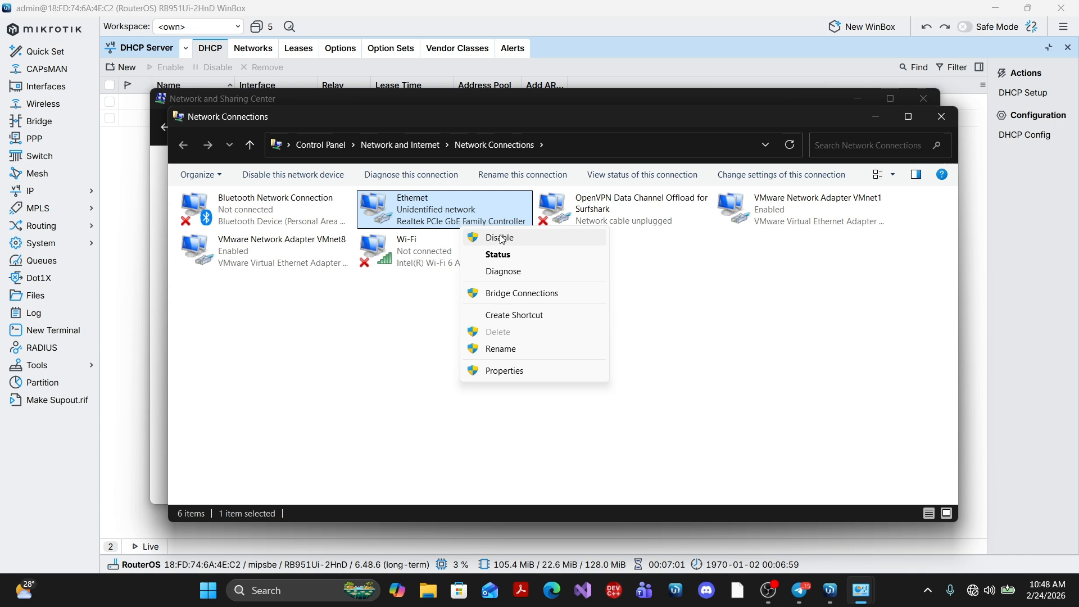
{"action": "left_click", "coordinate": [501, 238]}
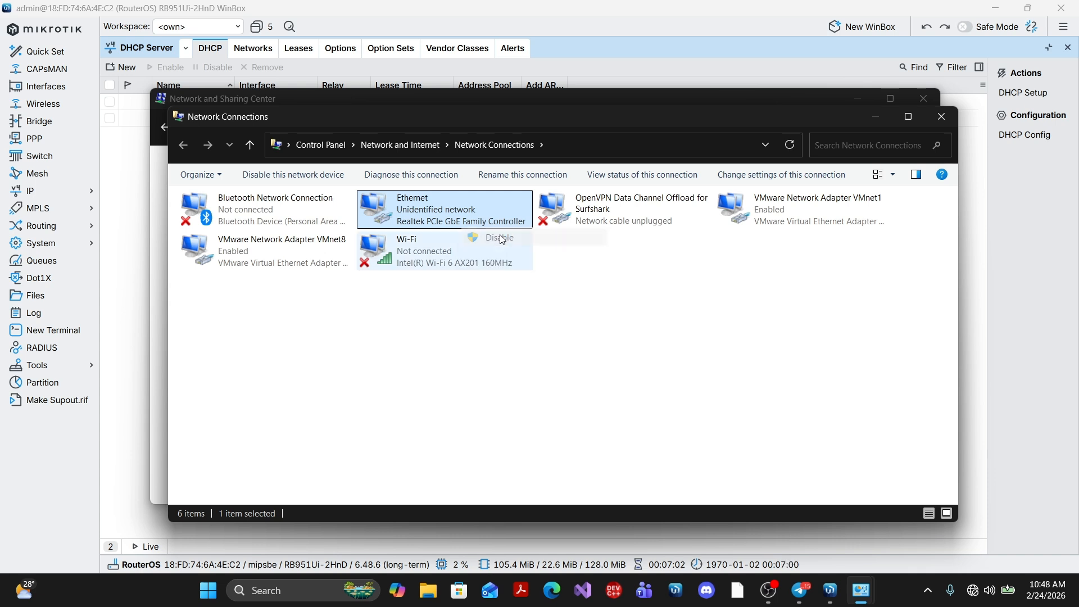
{"action": "right_click", "coordinate": [419, 225]}
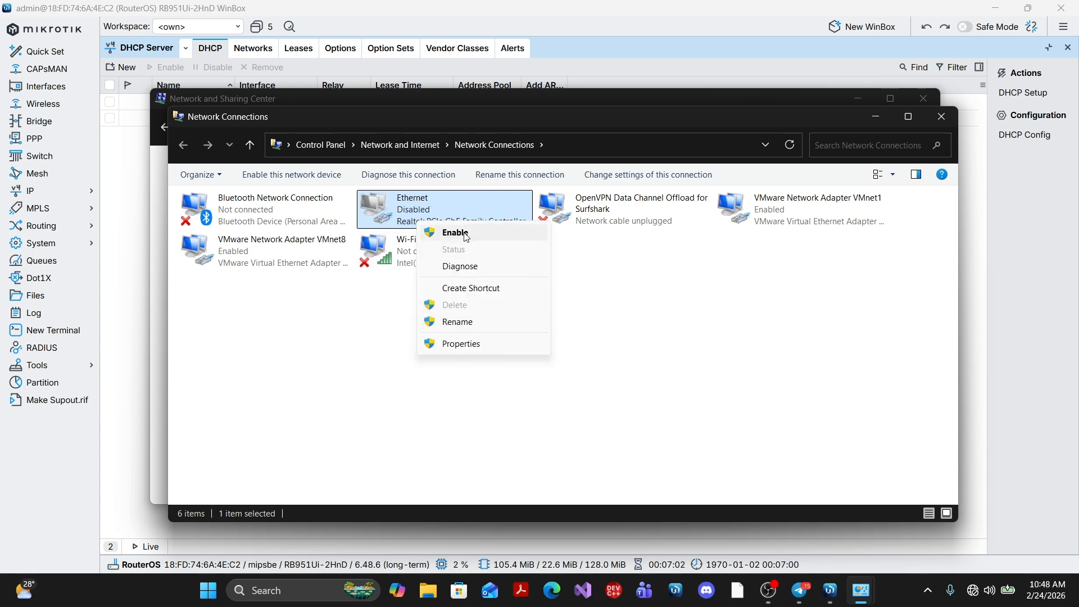
{"action": "left_click", "coordinate": [441, 233]}
Step: Connect the PC to the first Wi-Fi network in the available networks list and dismiss the list
{"action": "left_click", "coordinate": [995, 590]}
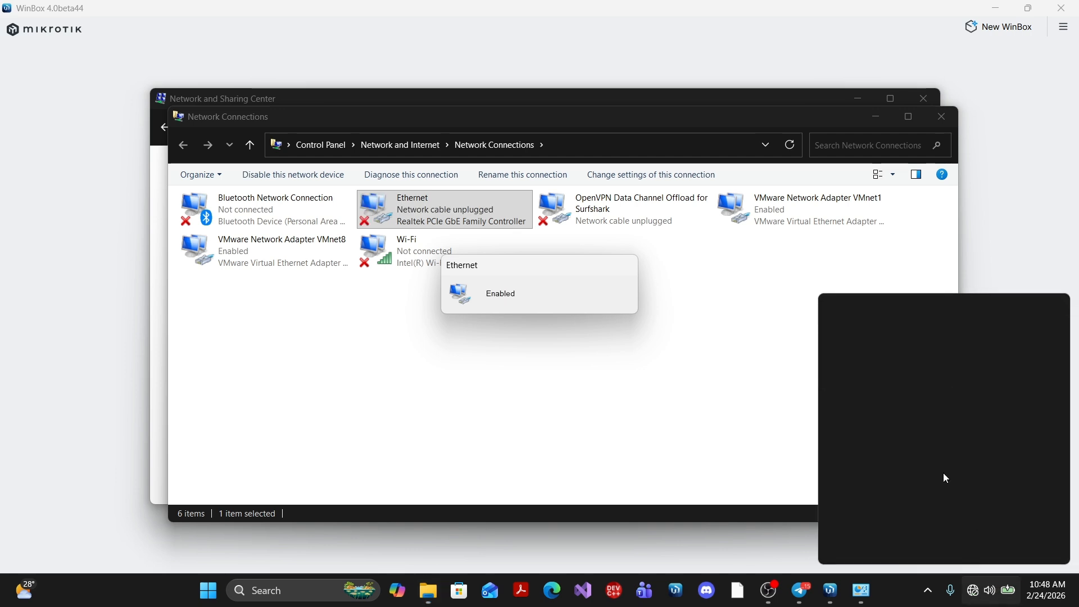
{"action": "left_click", "coordinate": [887, 325]}
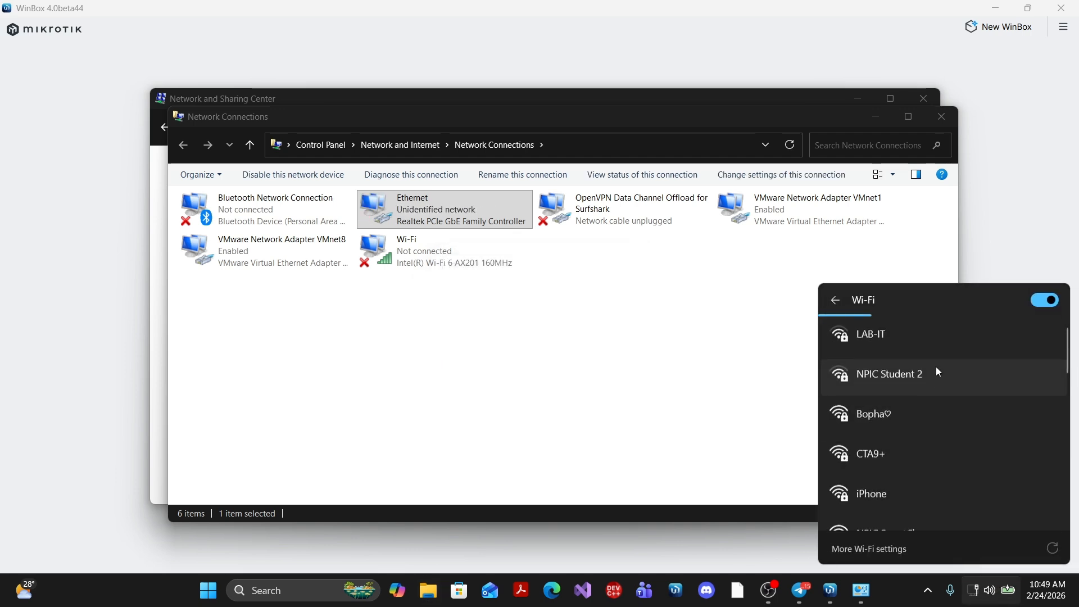
{"action": "left_click", "coordinate": [934, 344]}
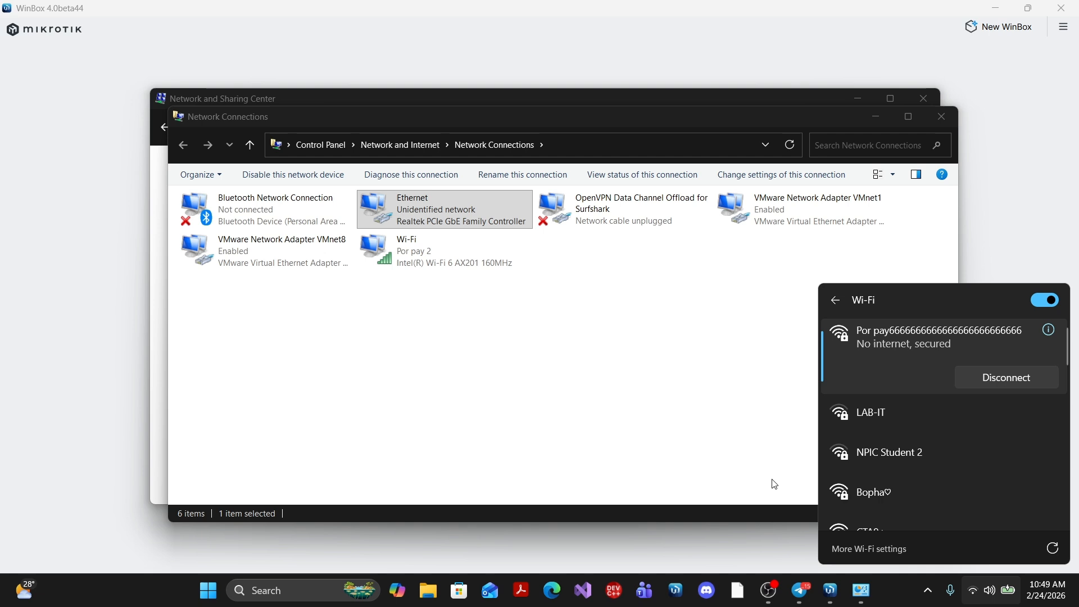
{"action": "left_click", "coordinate": [1040, 242]}
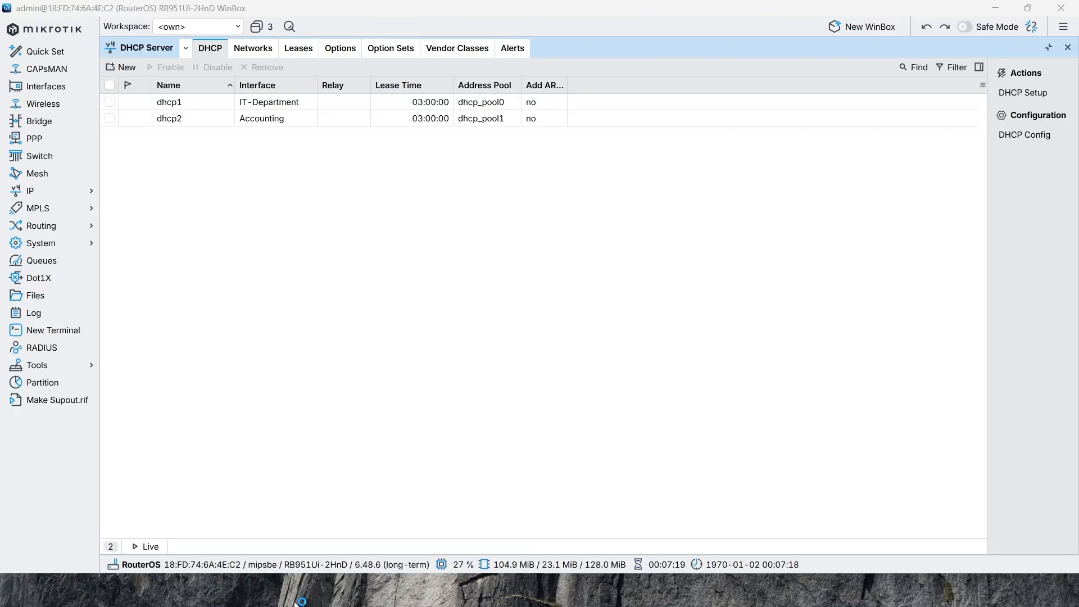
Step: Search Windows for cmd, open Command Prompt, and move its window clear of the WinBox connection dialog
{"action": "mouse_move", "coordinate": [296, 602]}
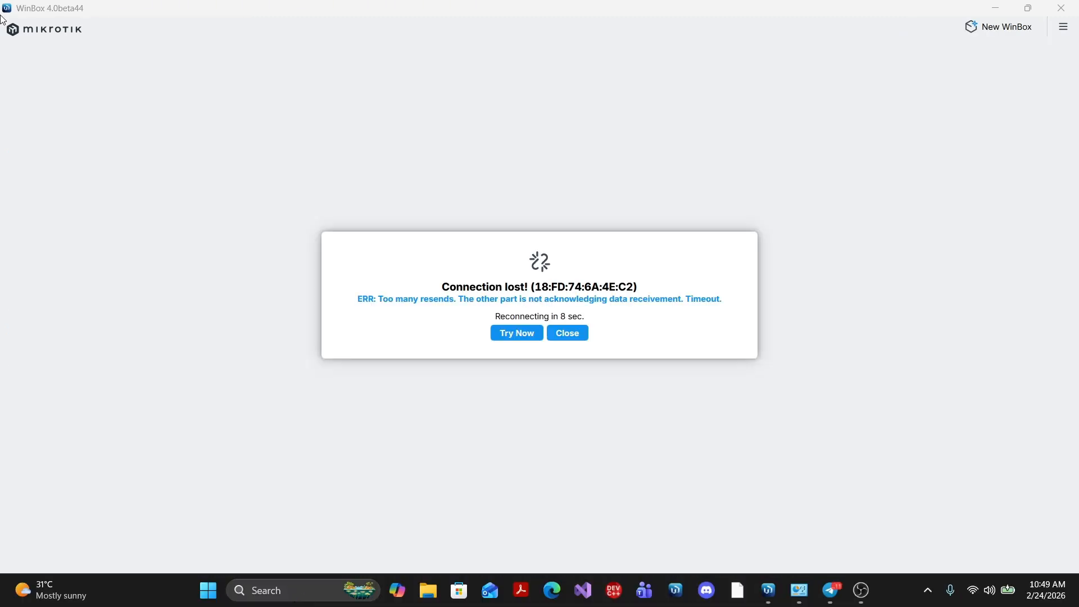
{"action": "left_click", "coordinate": [300, 598]}
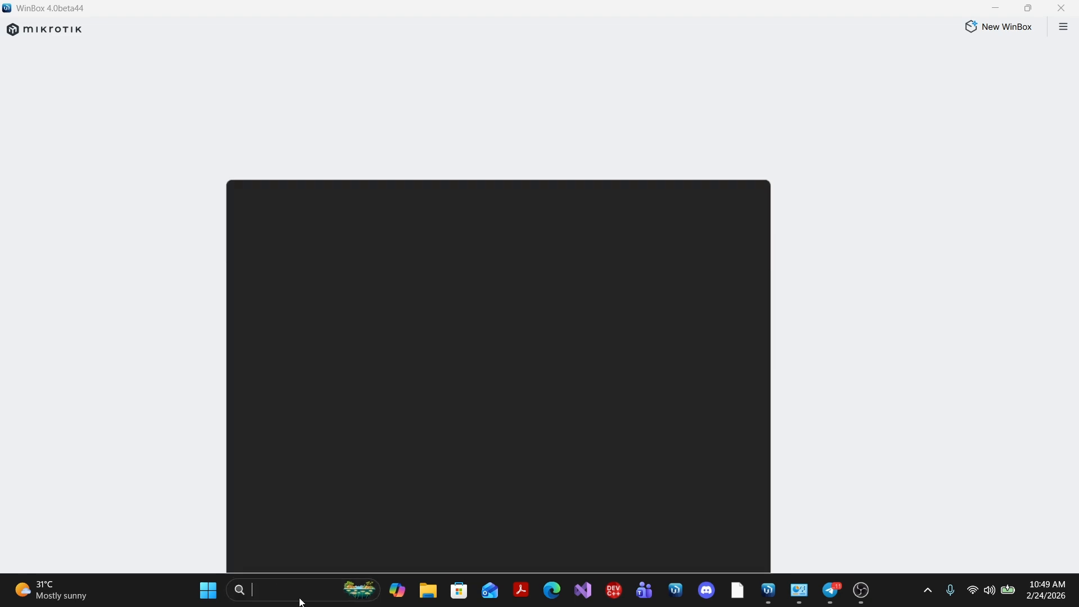
{"action": "type", "text": "cmd"}
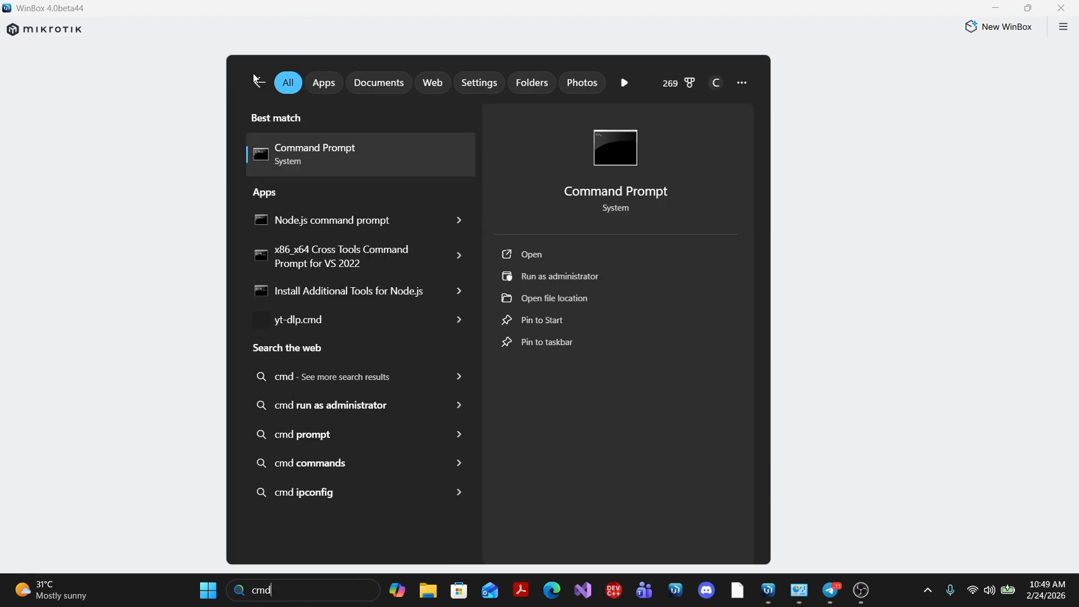
{"action": "key", "text": "Return"}
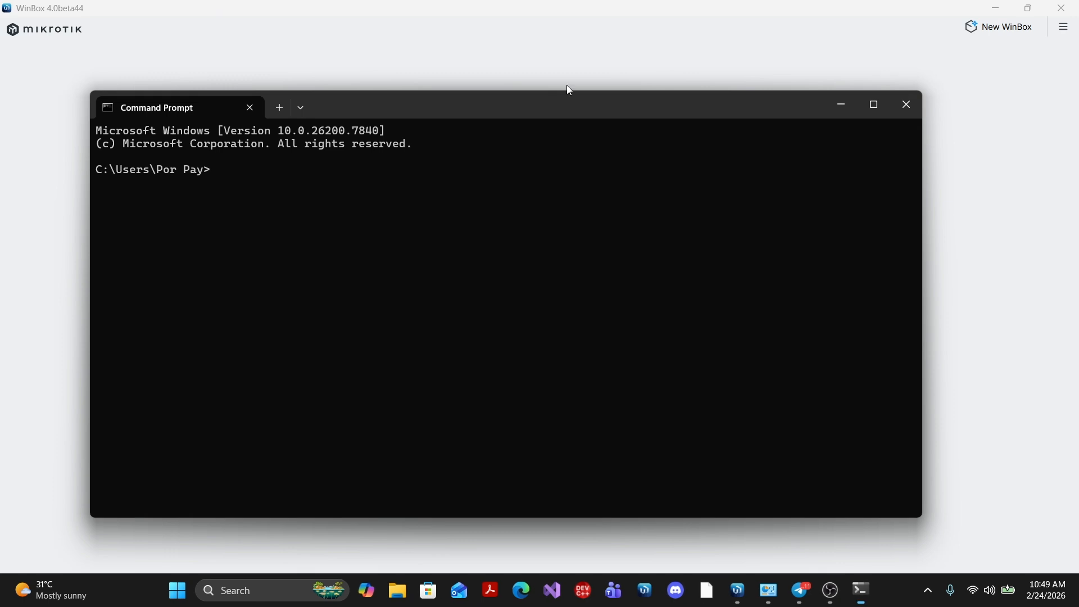
{"action": "left_click_drag", "start_coordinate": [561, 105], "coordinate": [681, 381]}
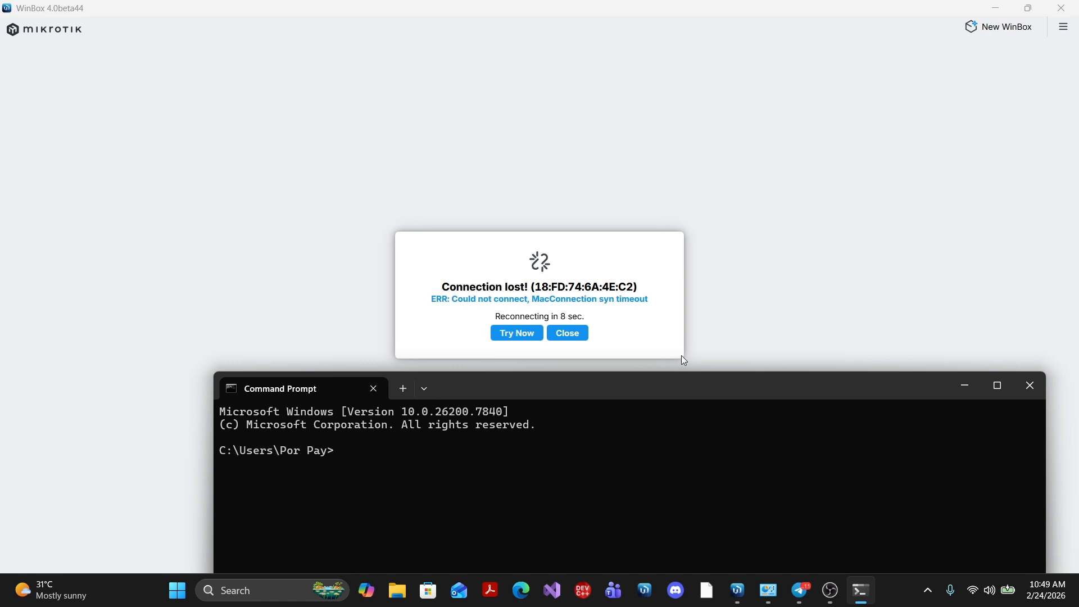
Step: Close the lost WinBox session, reconnect to the neighbor router at 192.168.133.1, and dismiss its Quick Set window
{"action": "left_click", "coordinate": [521, 334]}
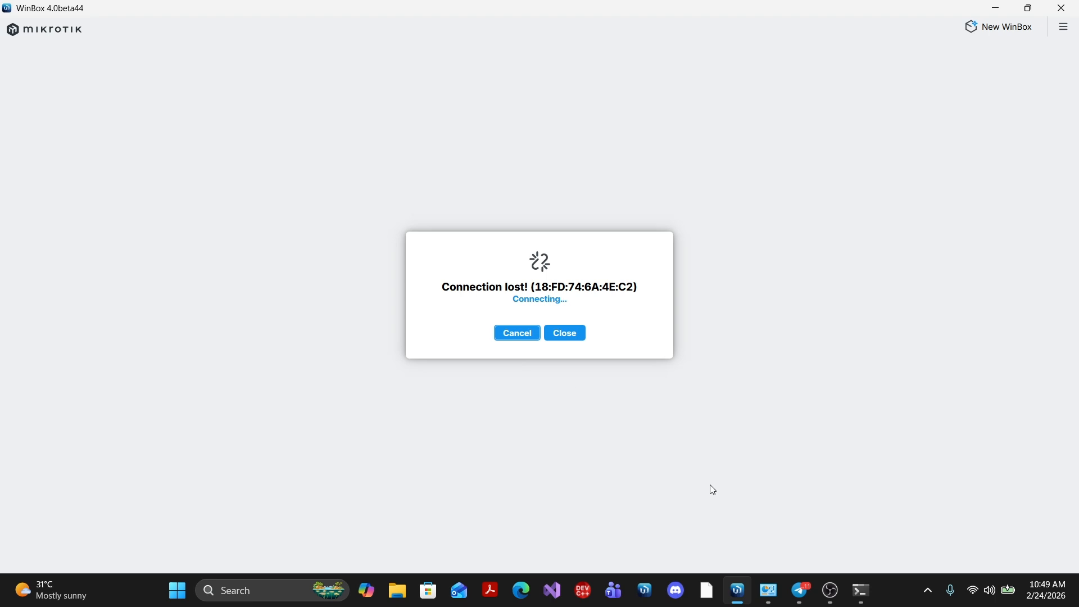
{"action": "left_click", "coordinate": [566, 335]}
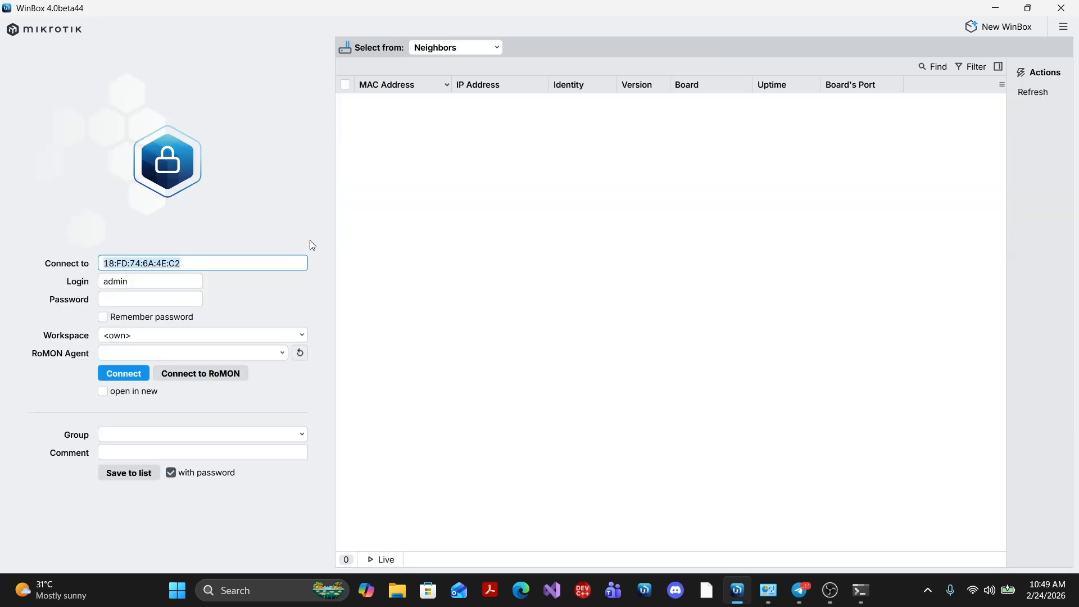
{"action": "double_click", "coordinate": [591, 107]}
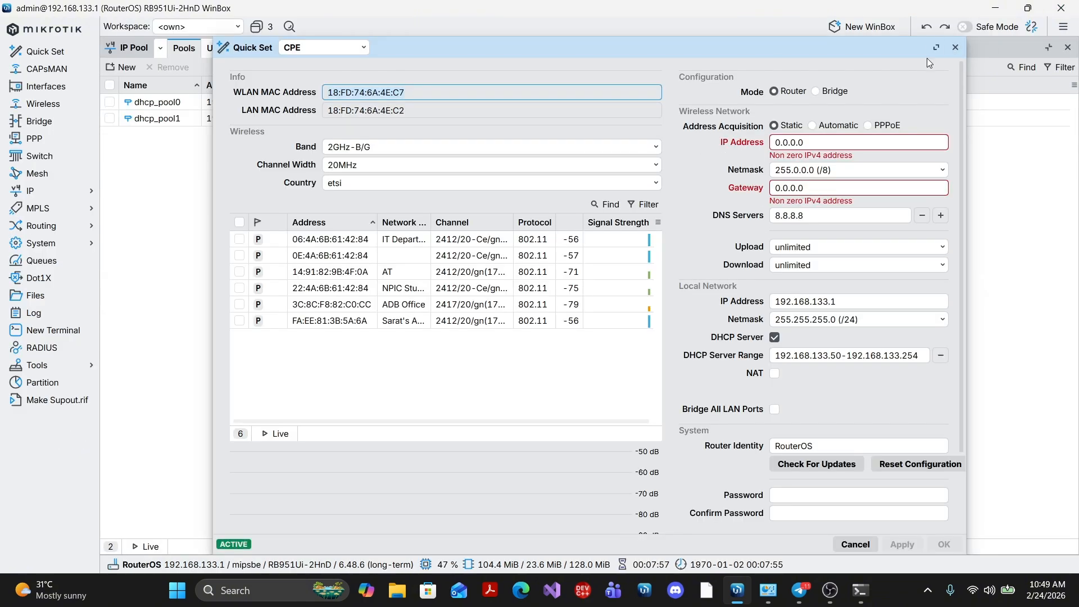
{"action": "left_click", "coordinate": [955, 48]}
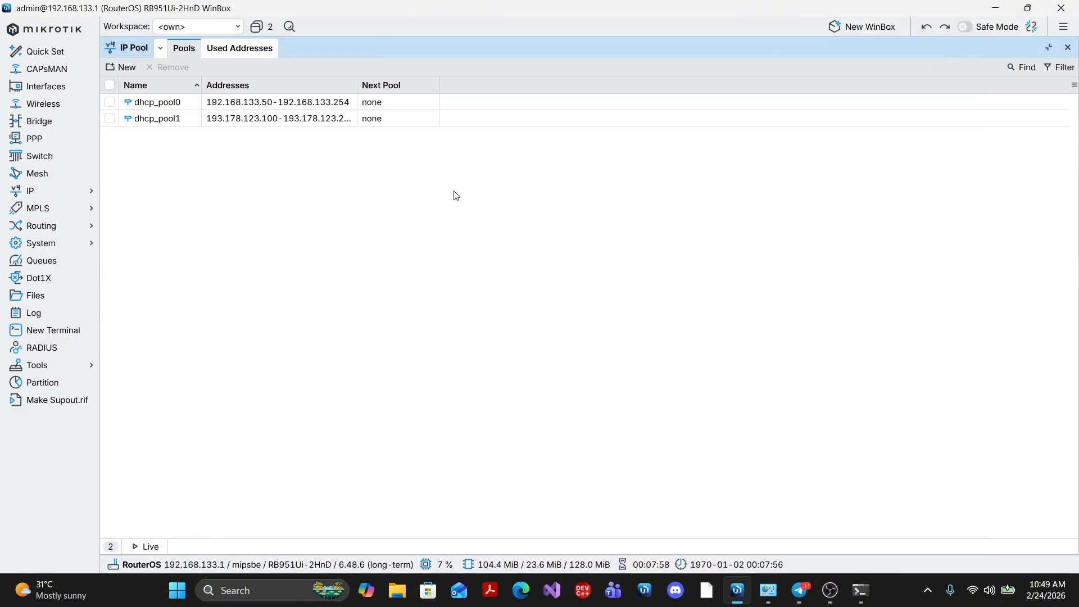
Step: Switch to Command Prompt, run ipconfig, and highlight the Ethernet adapter's IPv4 address for checking
{"action": "left_click", "coordinate": [862, 599]}
{"action": "type", "text": "ipc"}
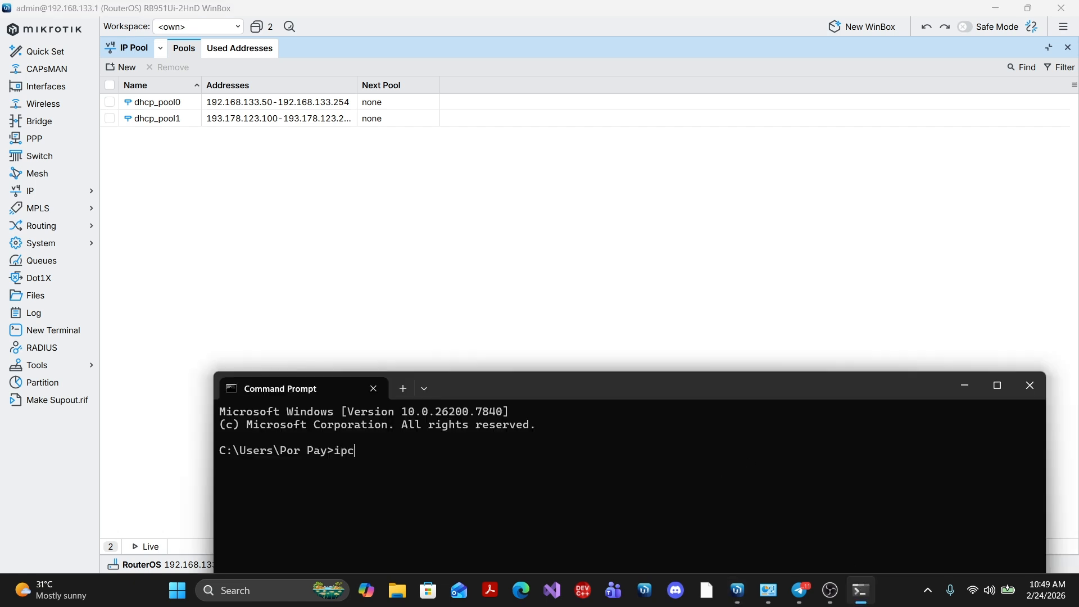
{"action": "type", "text": "onfig"}
{"action": "key", "text": "Return"}
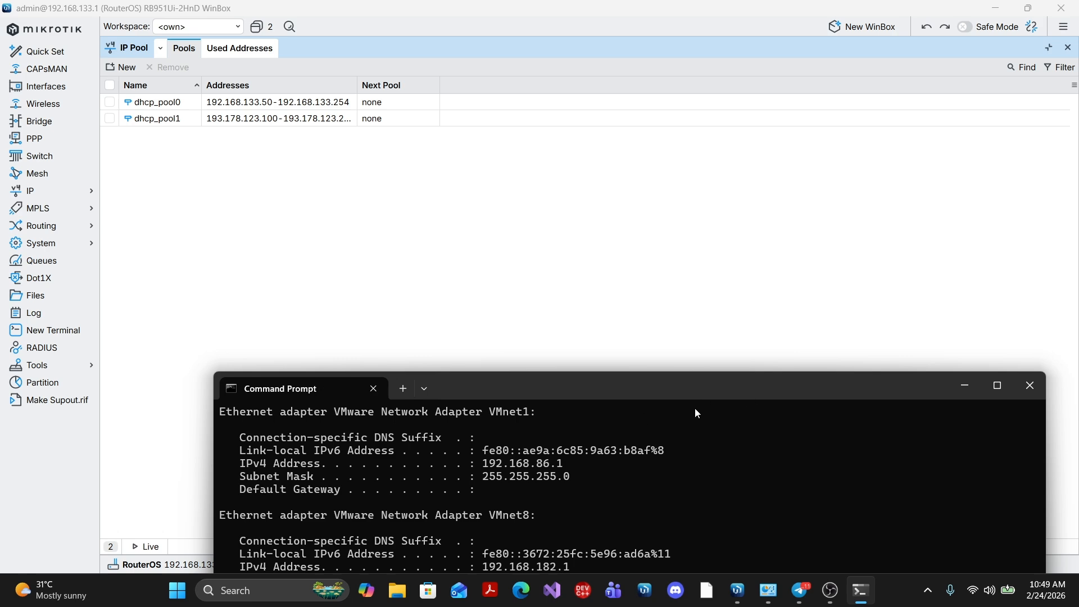
{"action": "left_click_drag", "start_coordinate": [688, 395], "coordinate": [585, 72]}
{"action": "scroll", "coordinate": [509, 277], "scroll_direction": "up", "scroll_amount": 2}
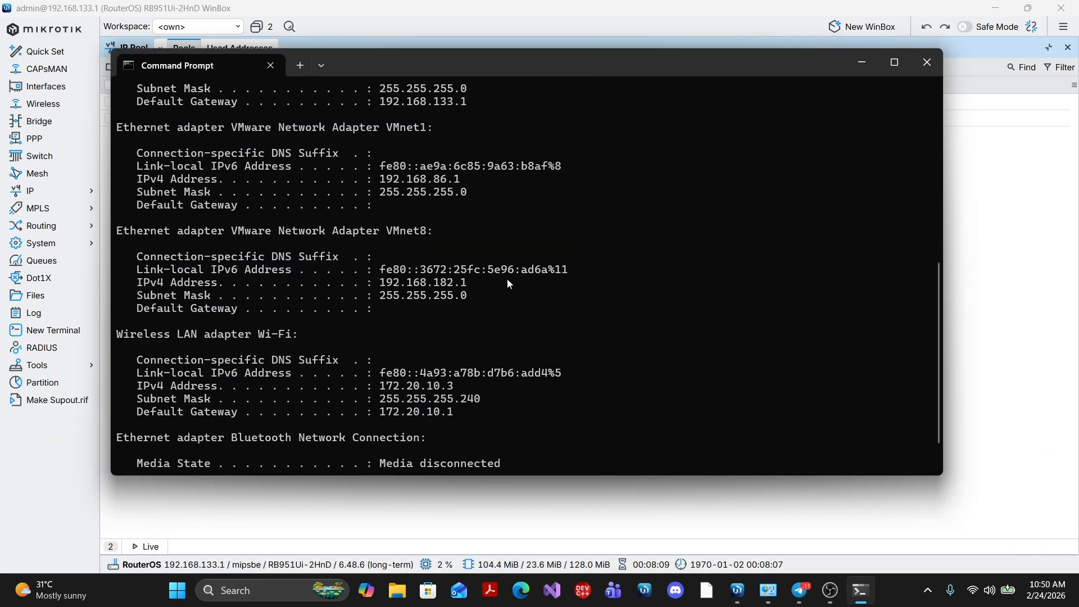
{"action": "scroll", "coordinate": [508, 282], "scroll_direction": "up", "scroll_amount": 2}
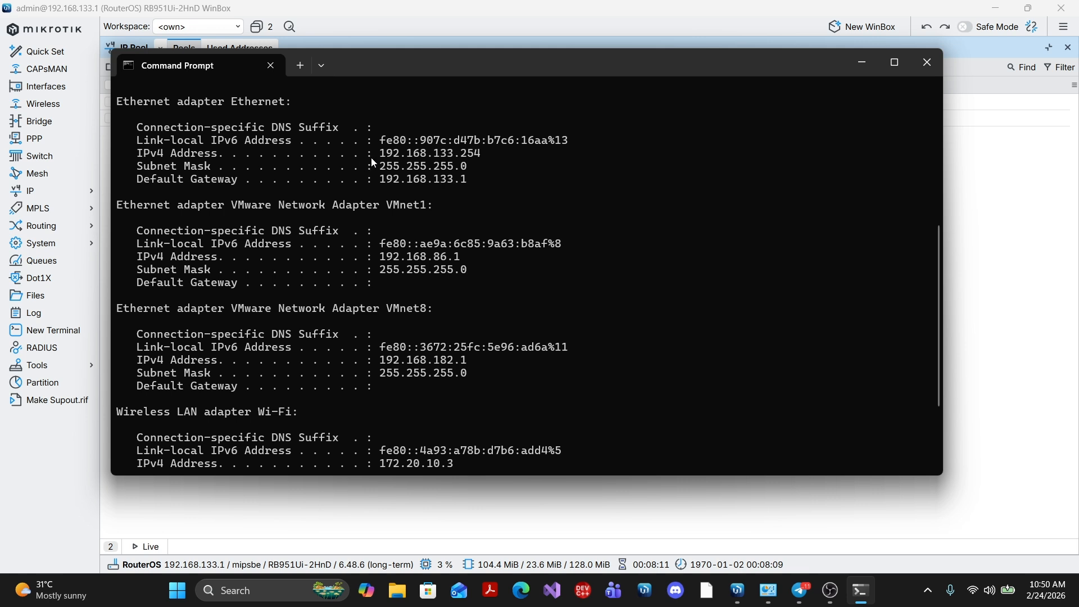
{"action": "left_click_drag", "start_coordinate": [372, 159], "coordinate": [487, 154]}
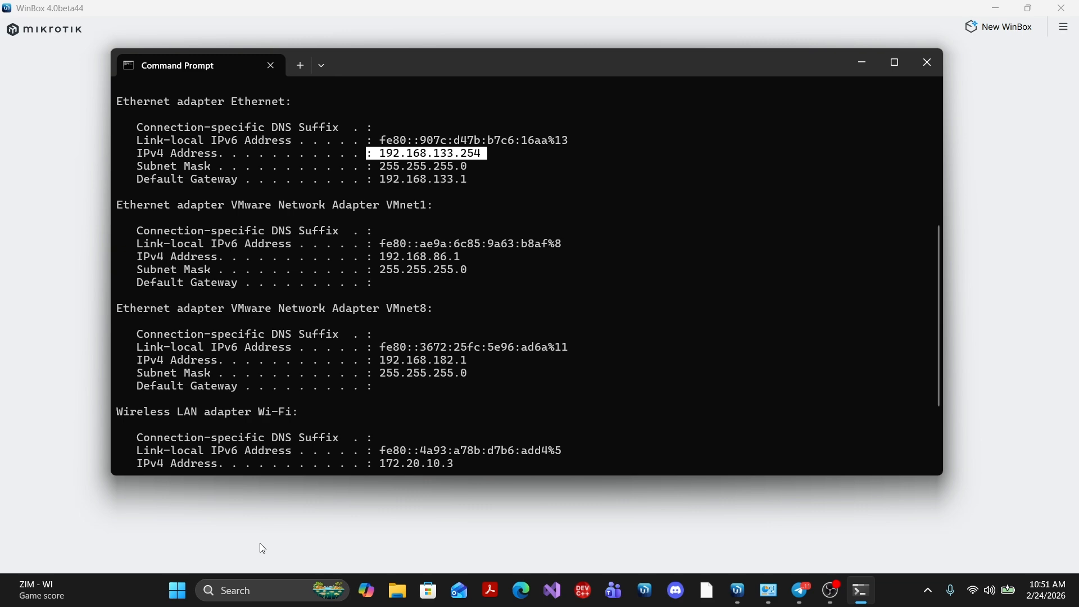
Step: Minimize Command Prompt, close the lost WinBox session, and connect to the neighbor router at 193.178.123.1
{"action": "left_click", "coordinate": [863, 62]}
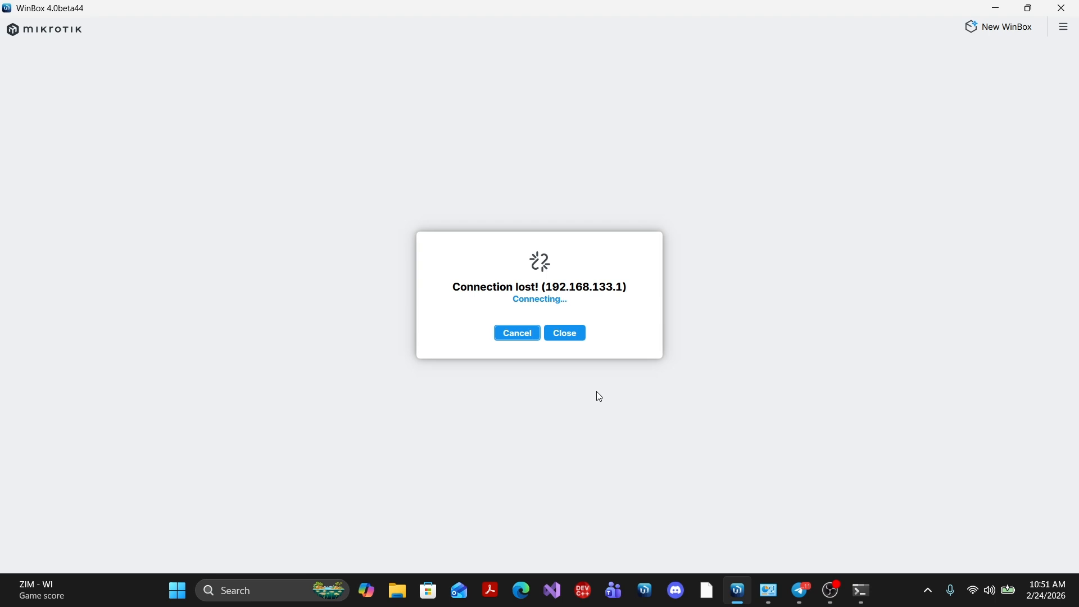
{"action": "left_click", "coordinate": [582, 345]}
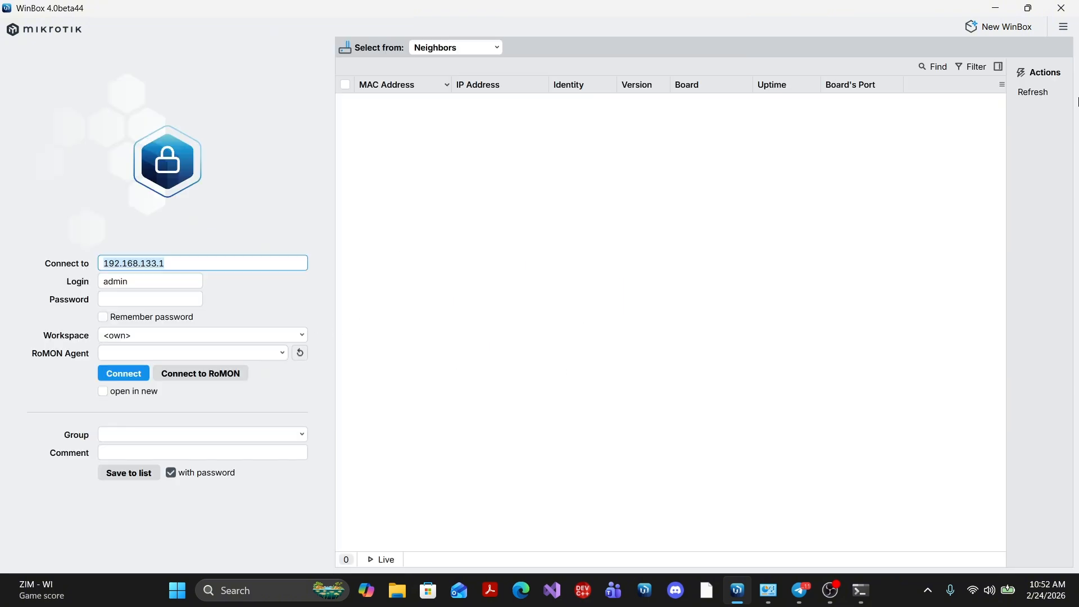
{"action": "double_click", "coordinate": [525, 102]}
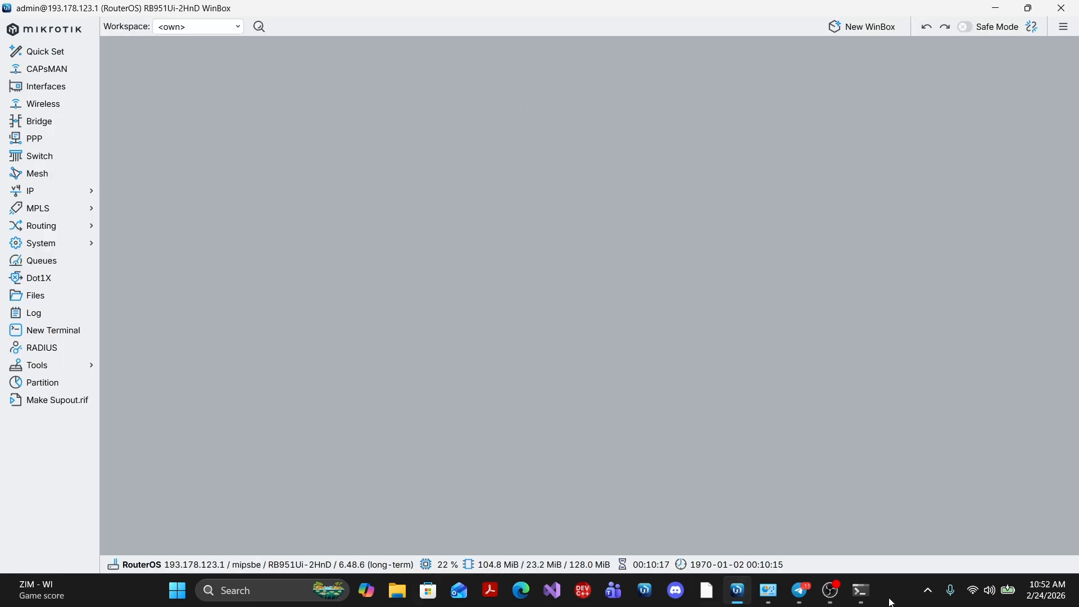
Step: Open the router's bridge list to view the Accounting and IT-Department bridges
{"action": "mouse_move", "coordinate": [858, 602]}
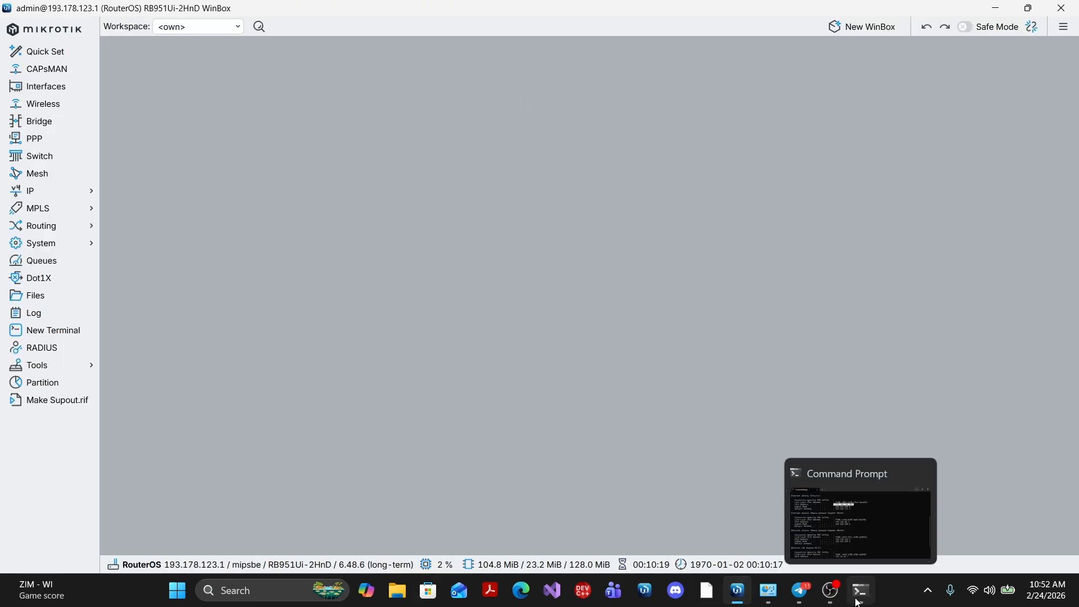
{"action": "left_click", "coordinate": [35, 139]}
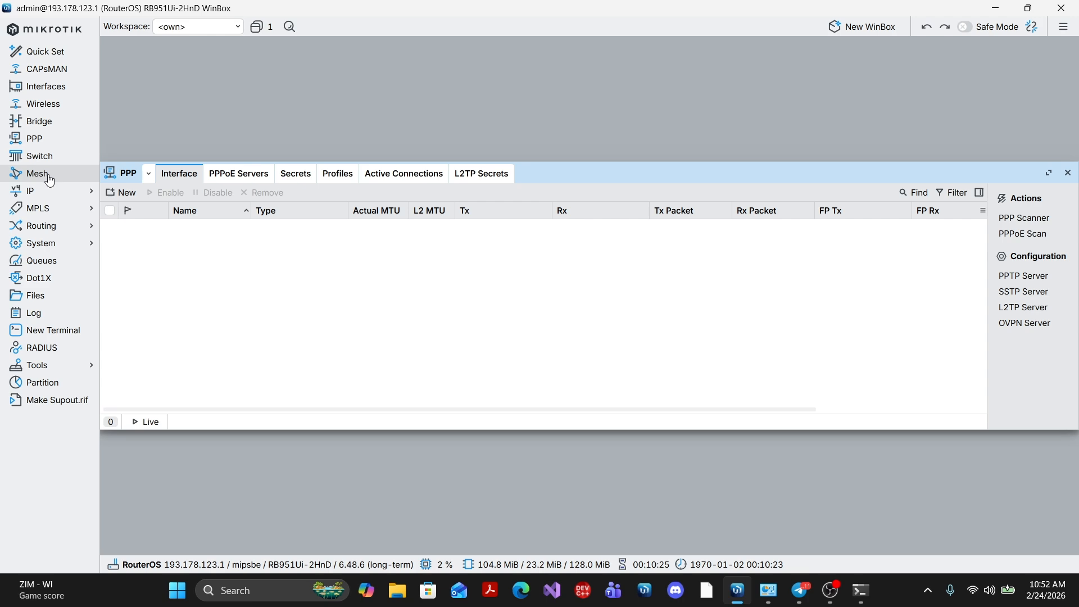
{"action": "left_click", "coordinate": [47, 123]}
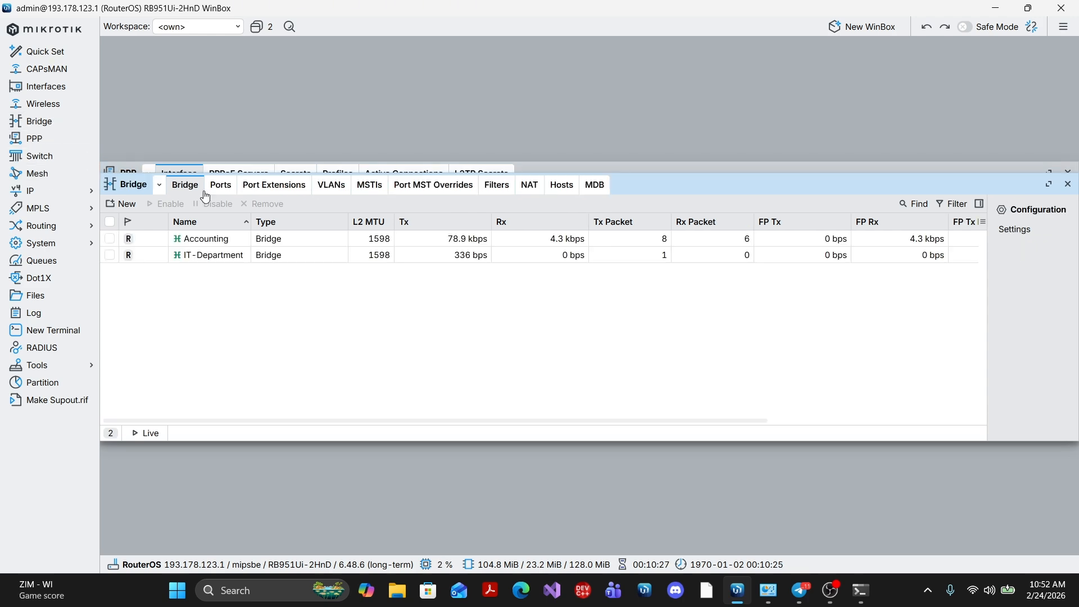
Step: Switch to Command Prompt, run ipconfig again, and highlight the IPv4 address the Ethernet adapter received on the Accounting network
{"action": "left_click", "coordinate": [861, 600]}
{"action": "key", "text": "Return"}
{"action": "key", "text": "Return"}
{"action": "key", "text": "Return"}
{"action": "key", "text": "Return"}
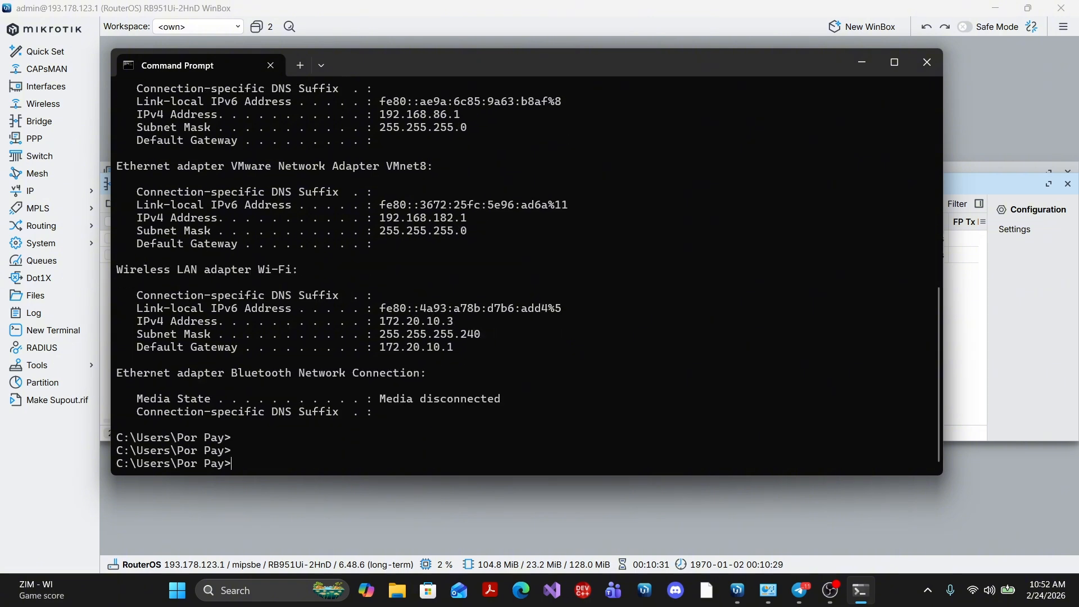
{"action": "type", "text": "ip"}
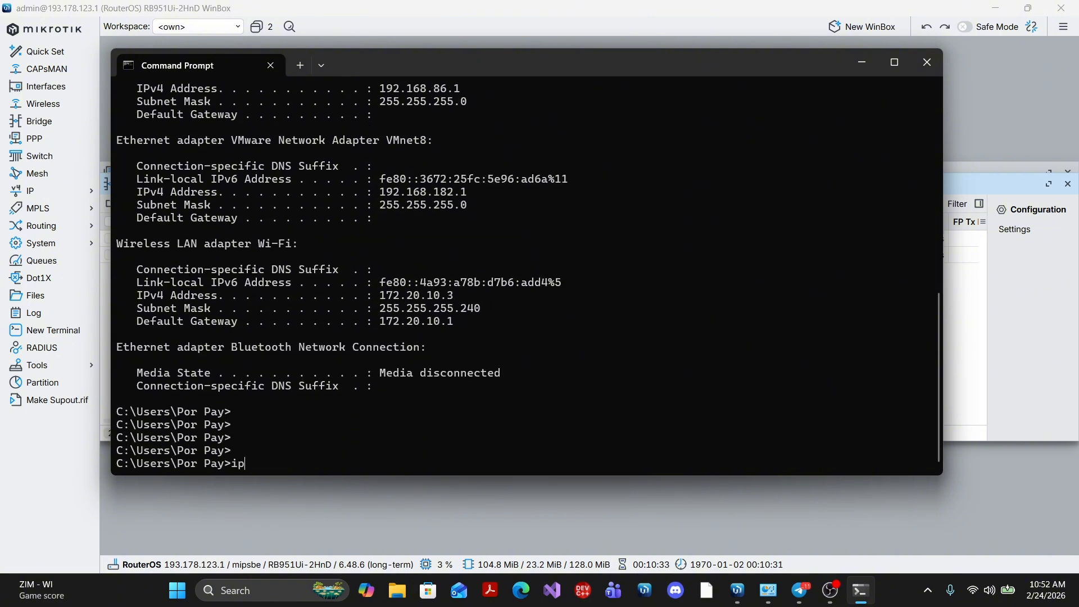
{"action": "type", "text": "config"}
{"action": "key", "text": "Return"}
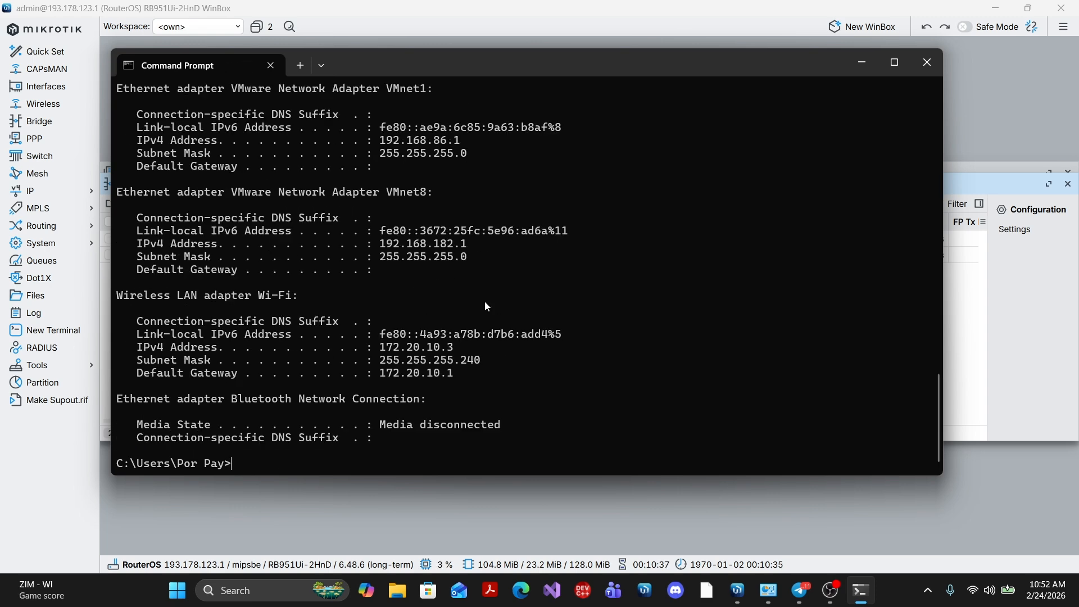
{"action": "scroll", "coordinate": [437, 229], "scroll_direction": "up", "scroll_amount": 1}
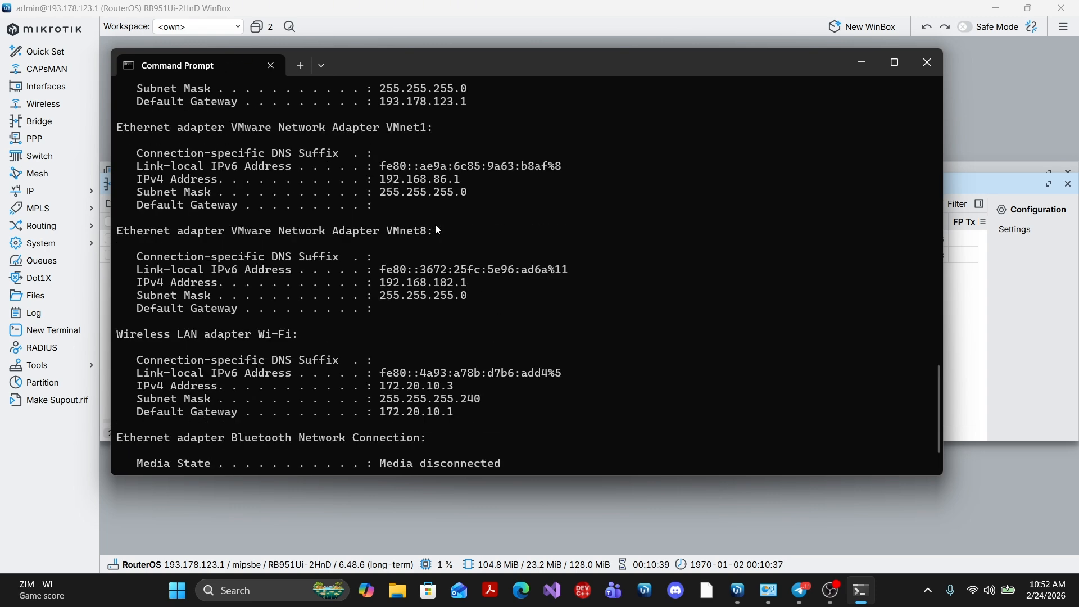
{"action": "scroll", "coordinate": [438, 229], "scroll_direction": "up", "scroll_amount": 1}
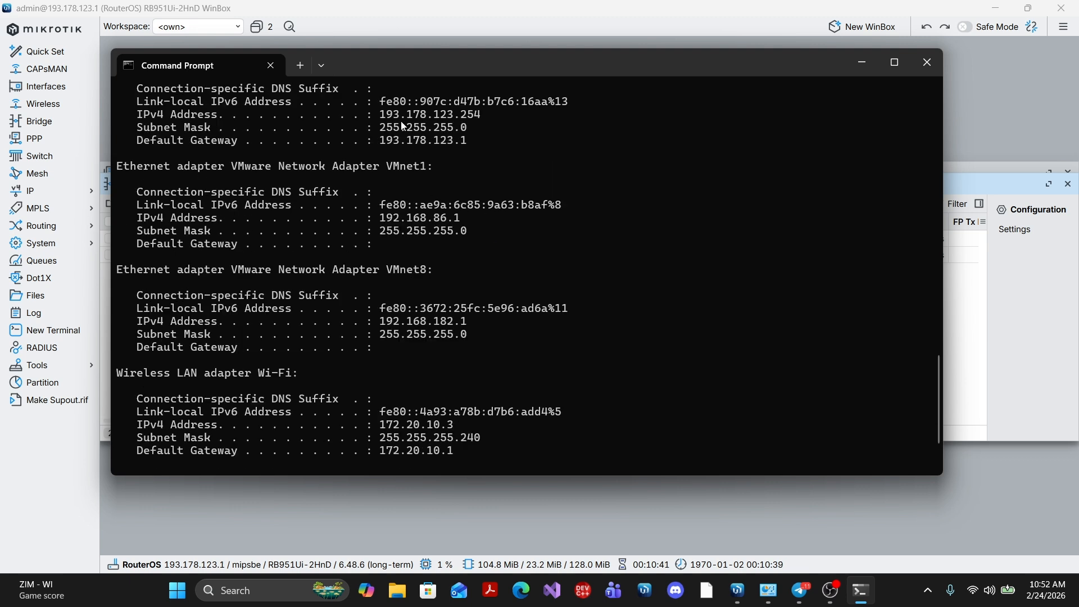
{"action": "left_click_drag", "start_coordinate": [380, 114], "coordinate": [493, 121]}
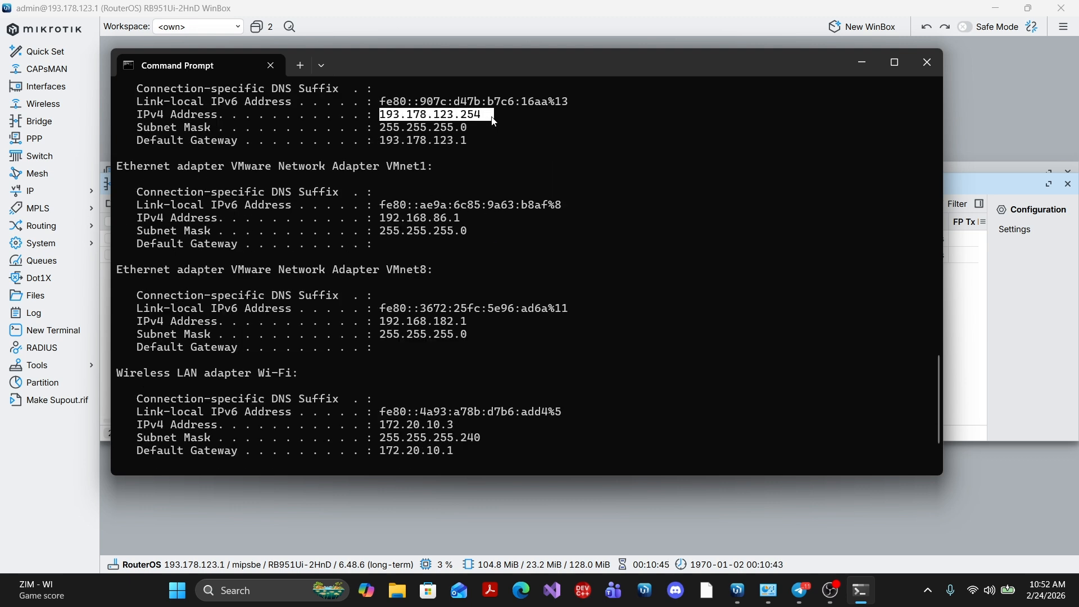